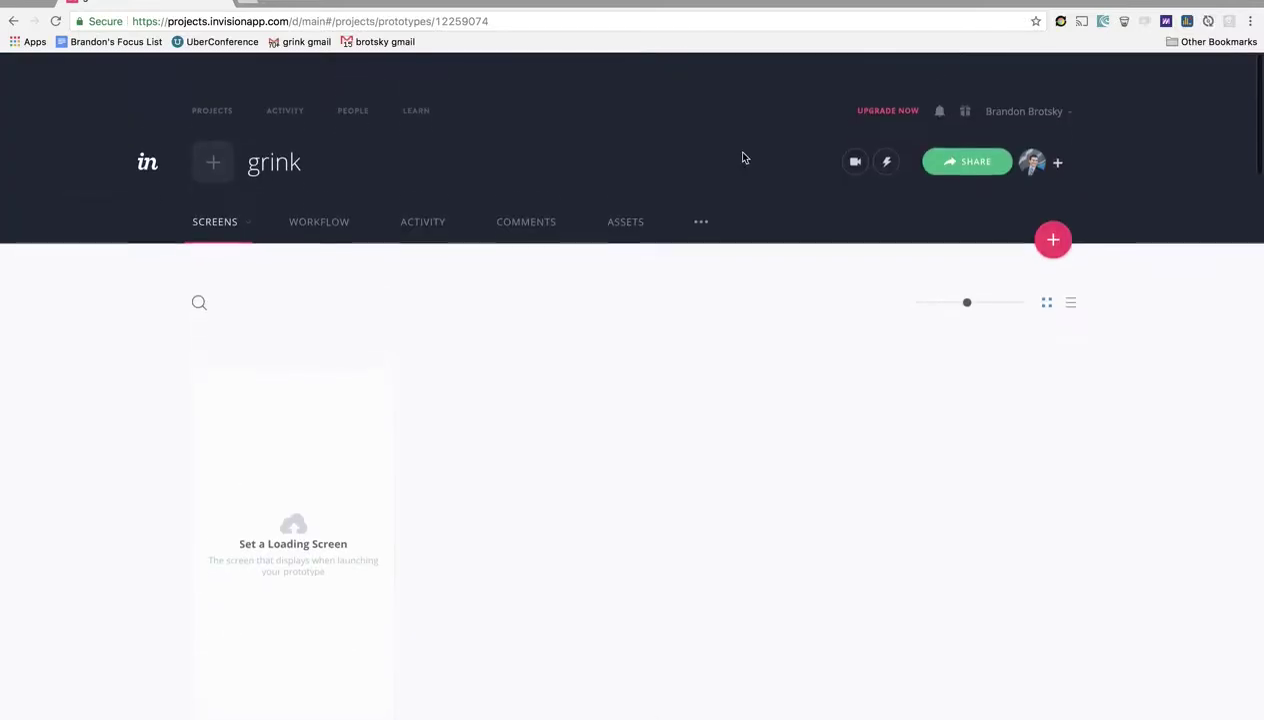
scroll(875, 183, "down", 3)
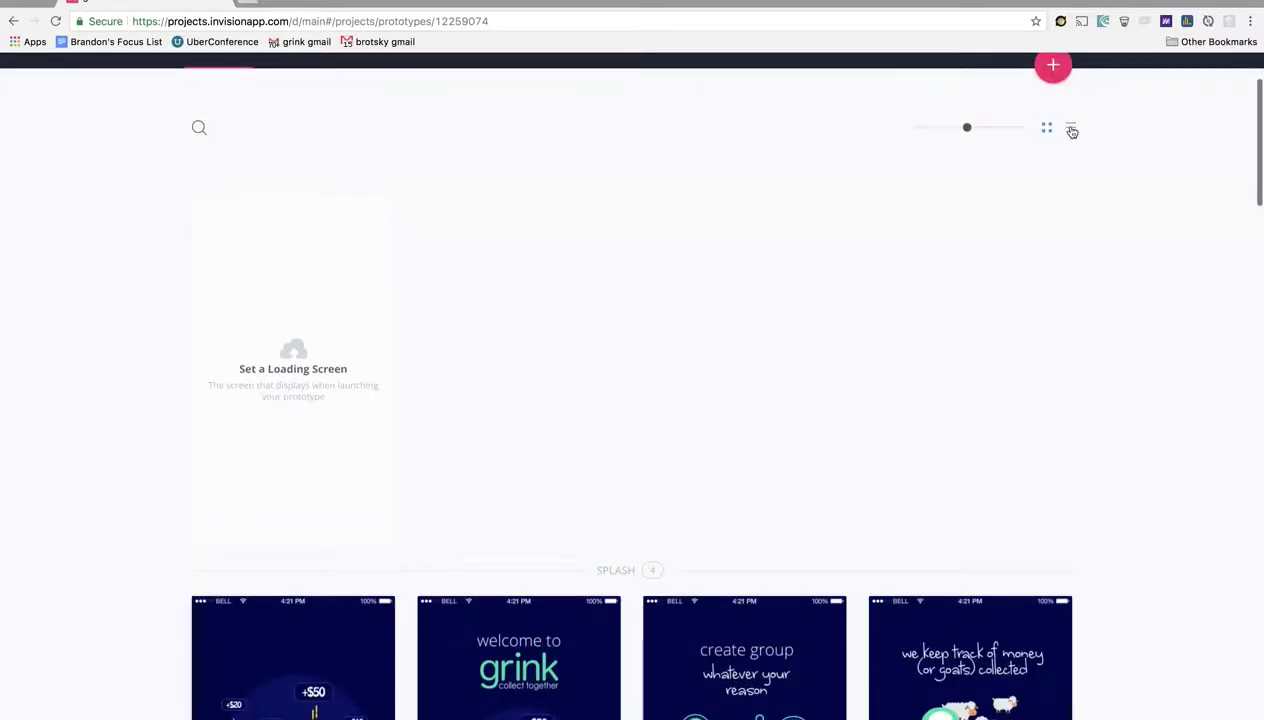
left_click(1071, 128)
left_click(1050, 129)
scroll(1050, 129, "up", 3)
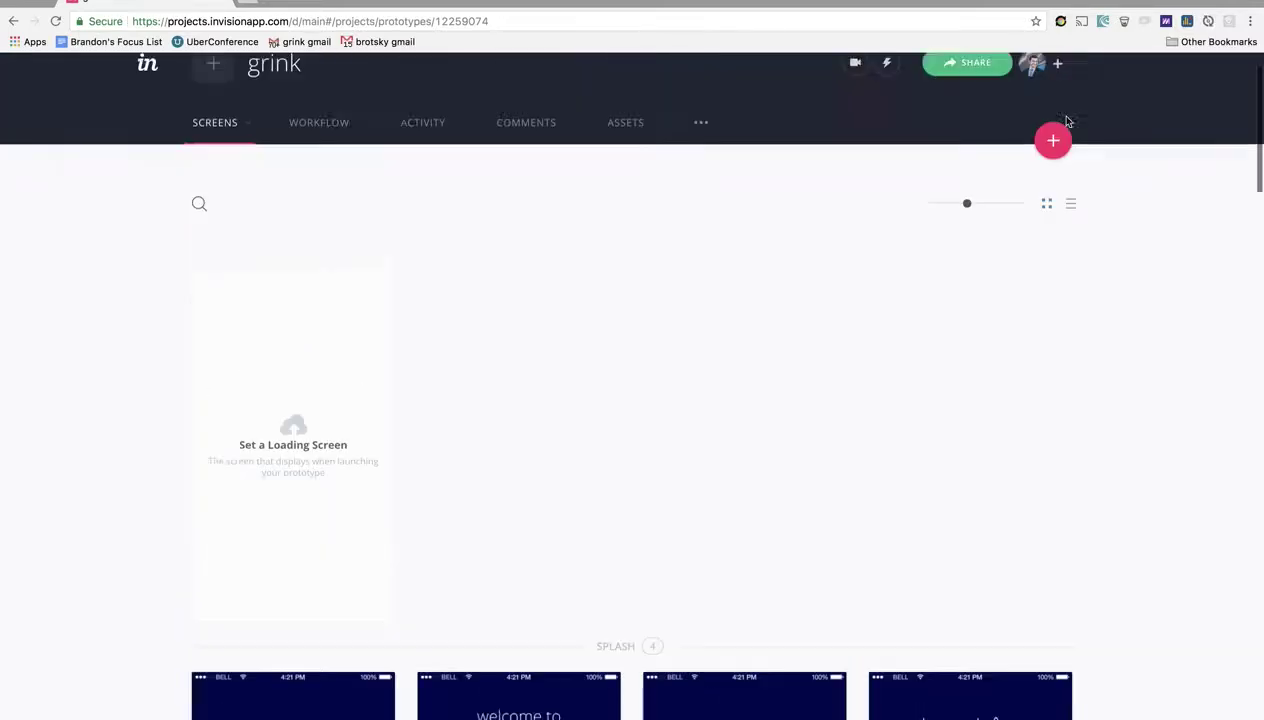
- Open the grink project's public share link in a new browser tab
left_click(978, 130)
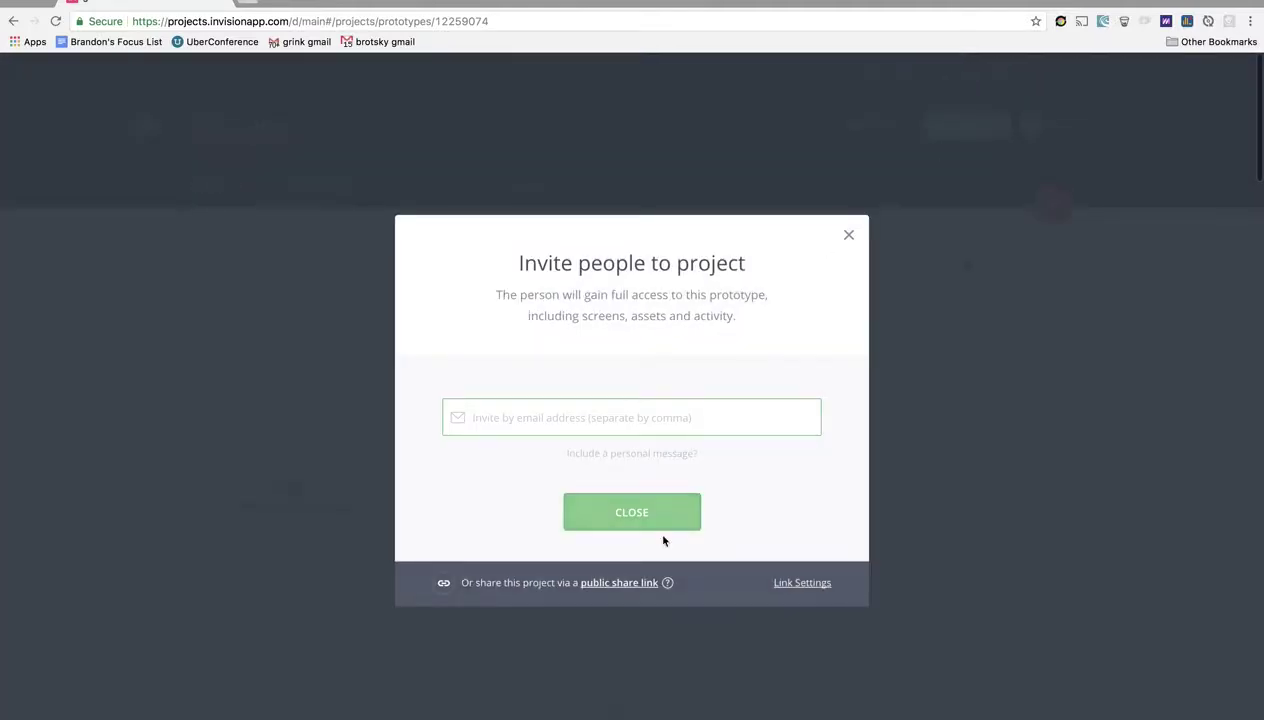
left_click(620, 584)
key("ctrl+t")
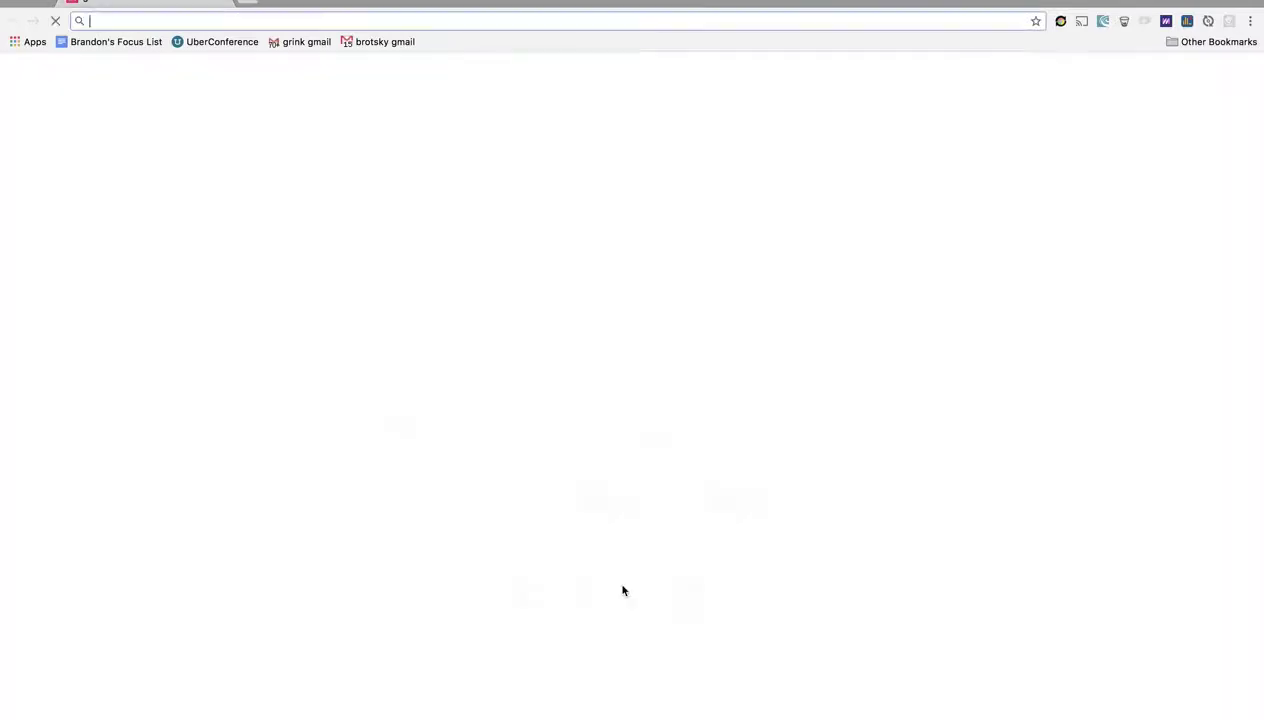
key("ctrl+v")
key("Return")
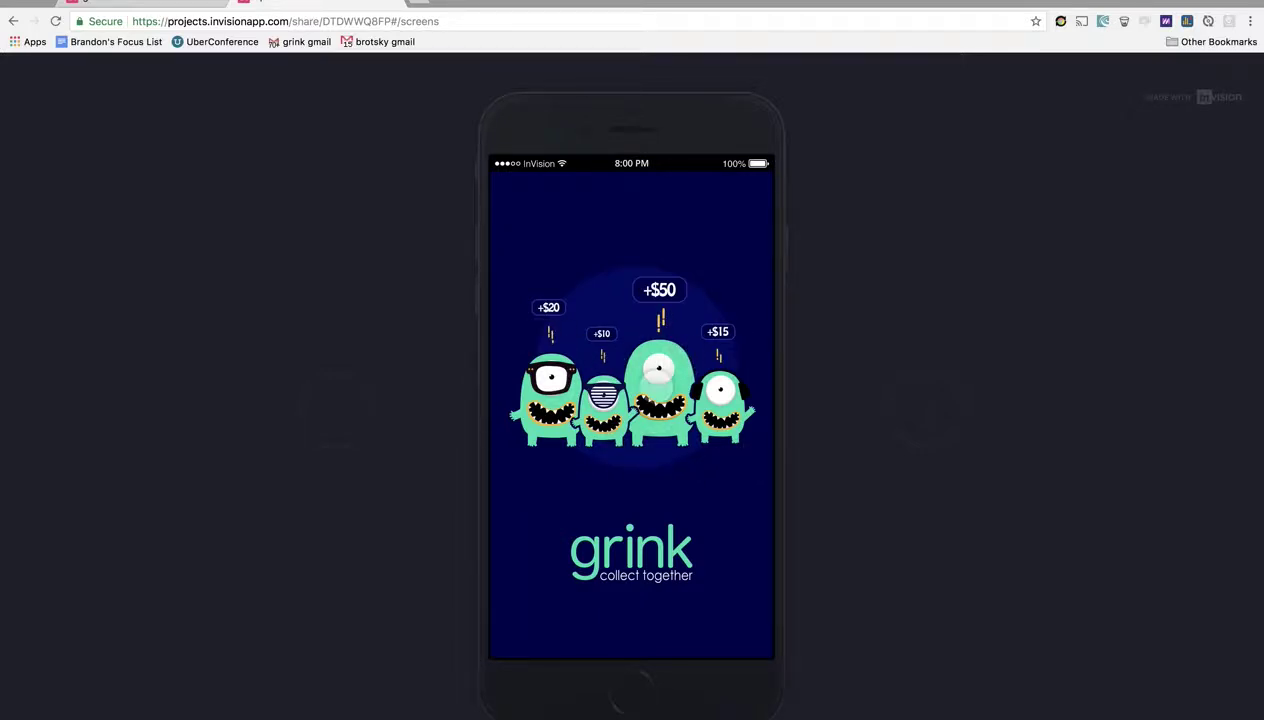
- Step through the shared prototype from the splash screen to the signup phone number error screen
left_click(934, 412)
left_click(934, 412)
left_click(934, 412)
left_click(934, 412)
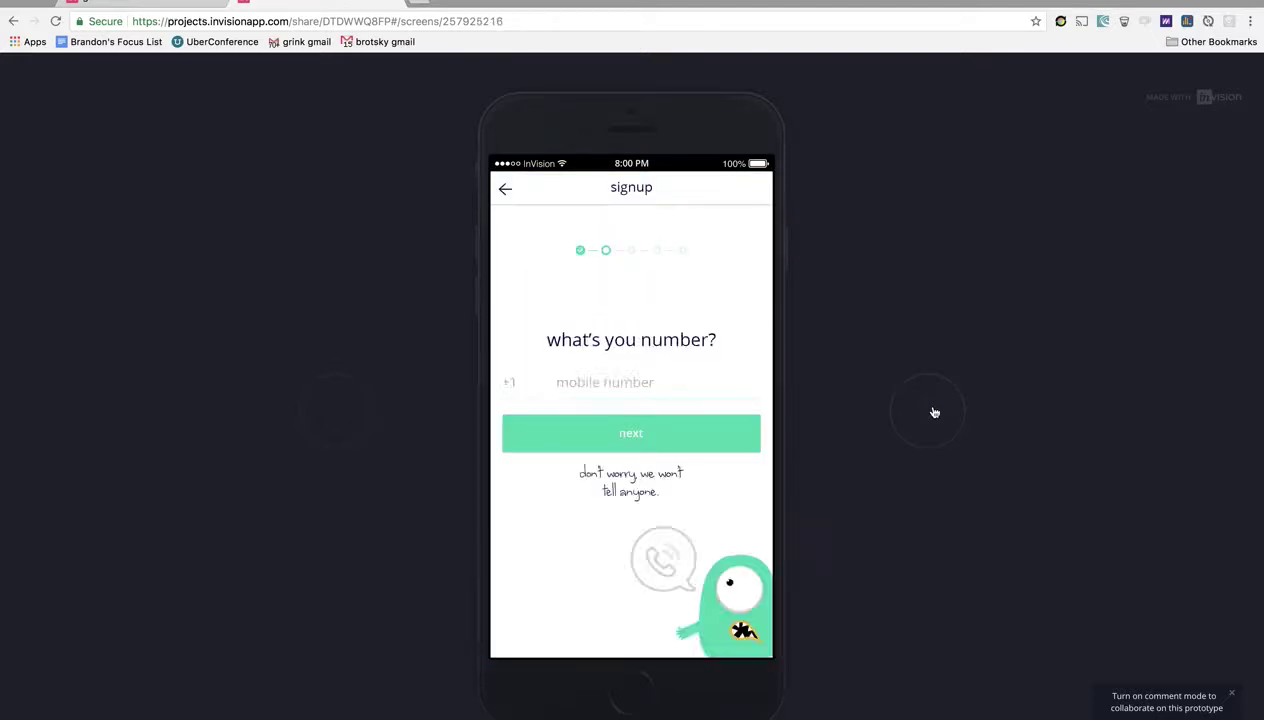
left_click(934, 412)
left_click(934, 412)
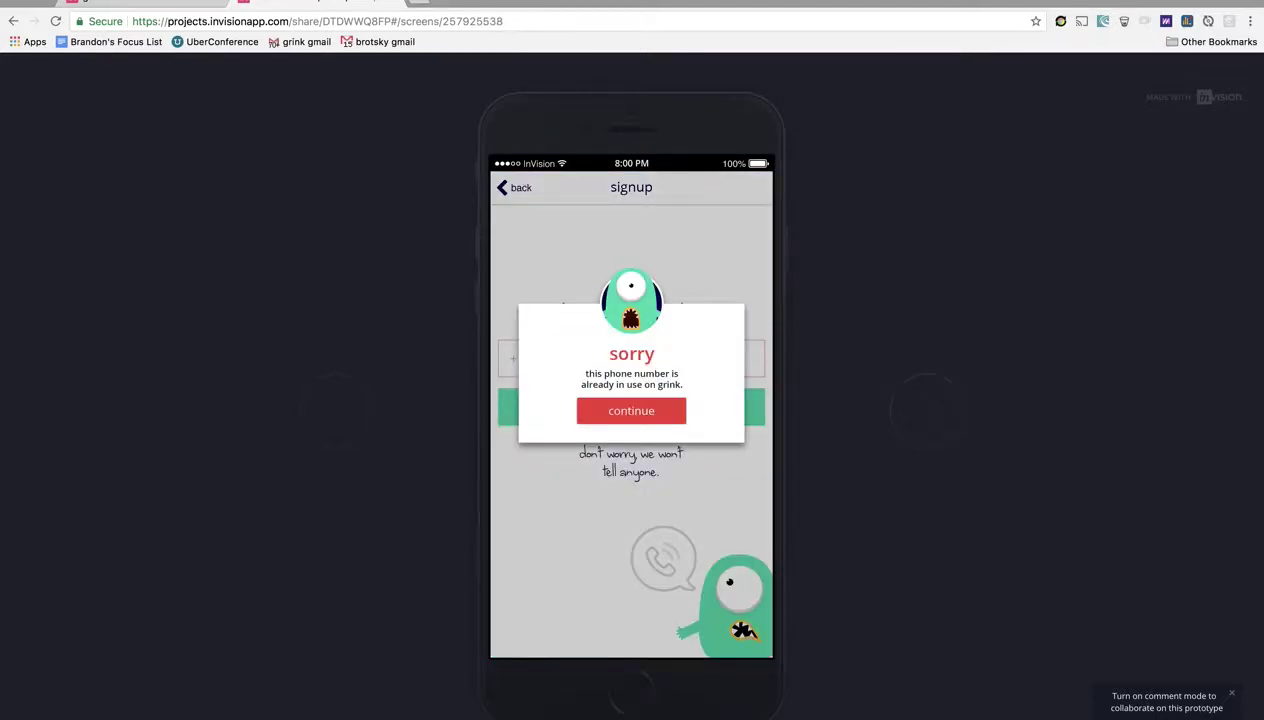
- Show the overview of all prototype screens and look through the Splash, Sign Up, Login and Navigation sections
key("s")
scroll(966, 592, "down", 3)
scroll(938, 521, "up", 2)
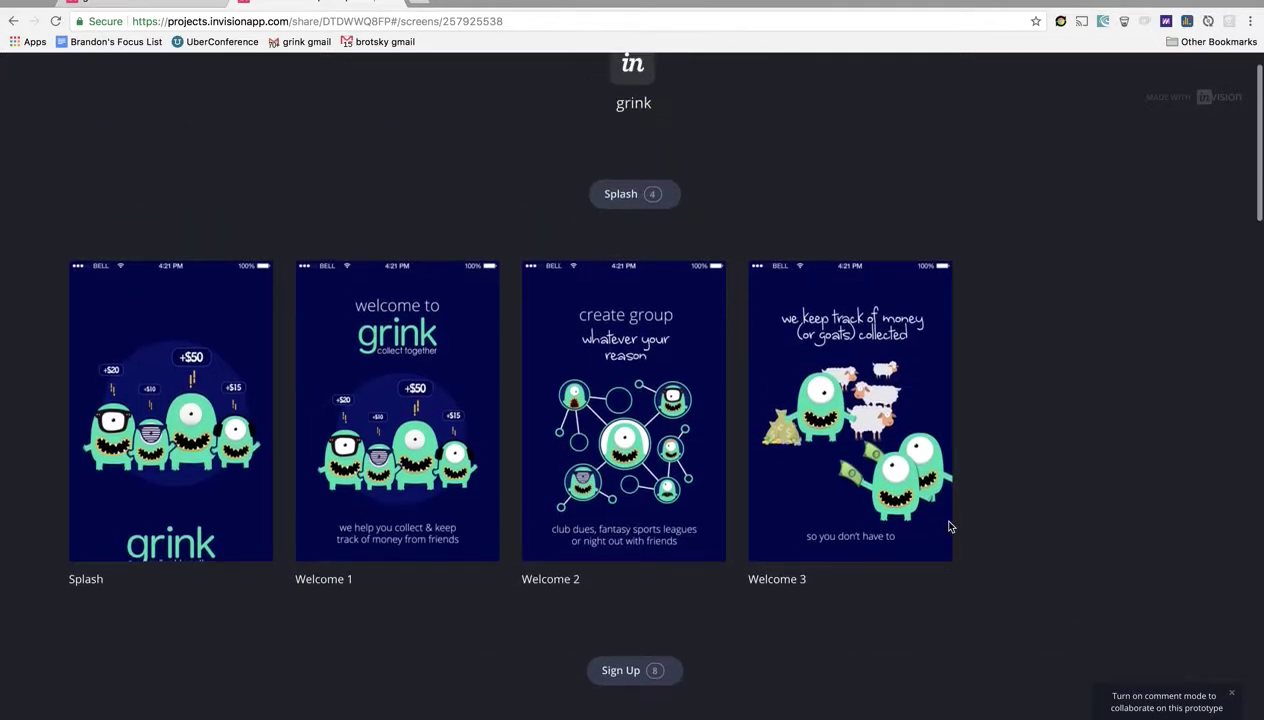
scroll(638, 426, "down", 4)
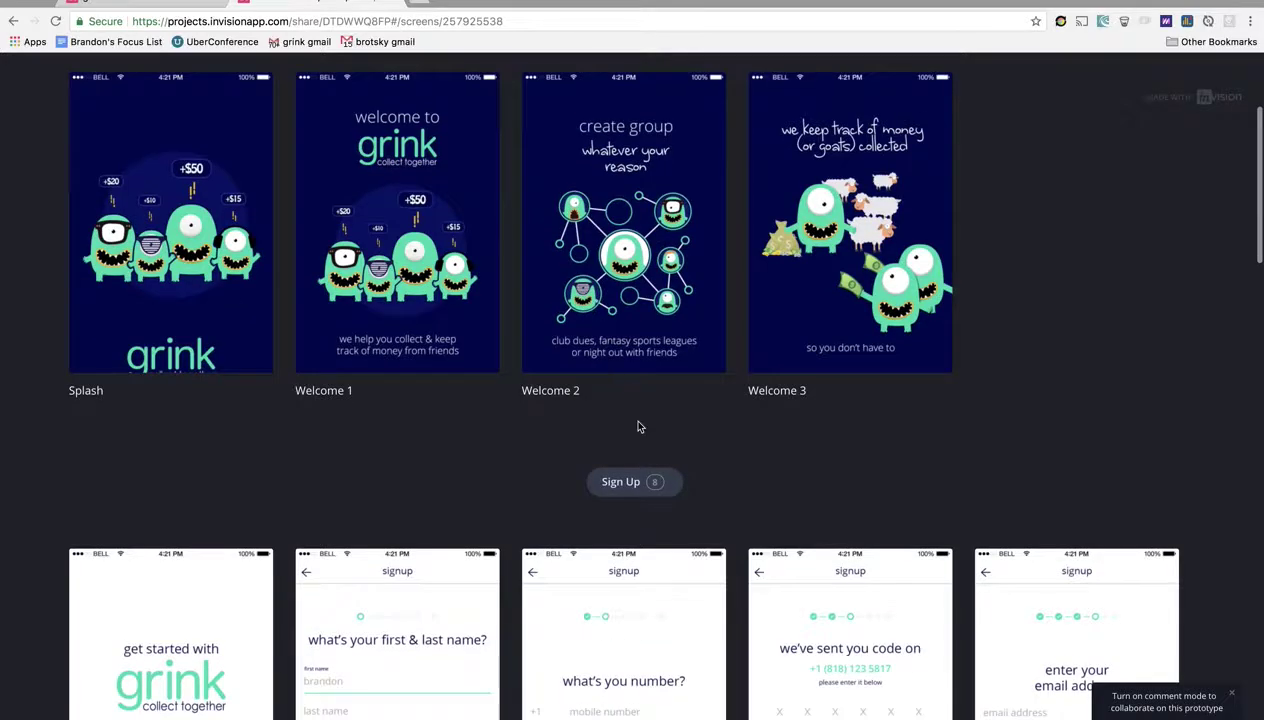
scroll(638, 426, "down", 20)
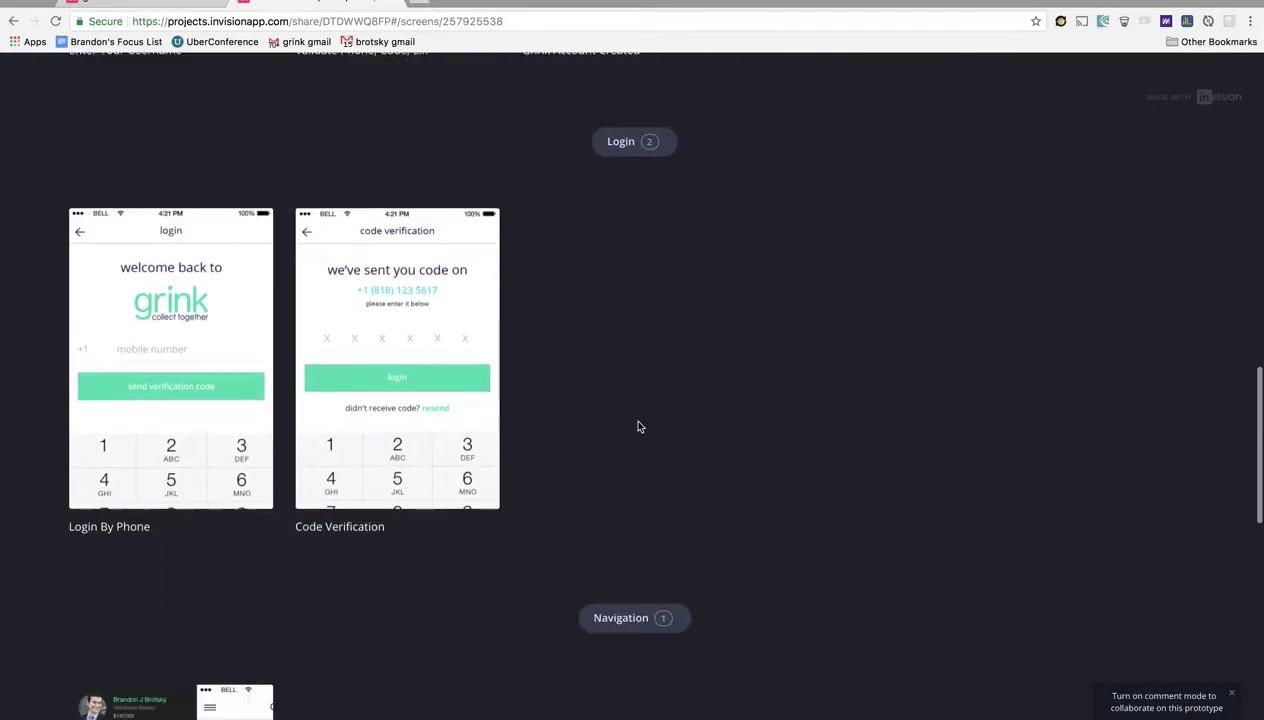
- Return to the grink project tab and close the project invitation dialog
key("ctrl+shift+Tab")
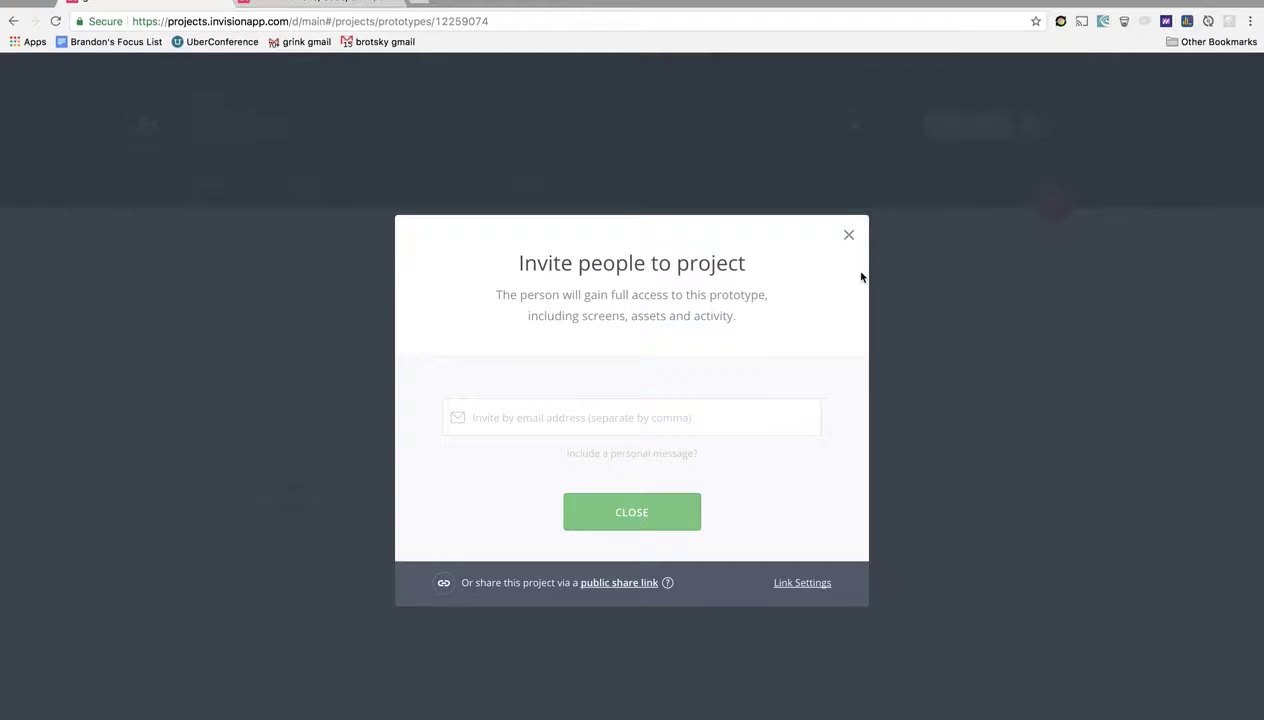
left_click(846, 235)
scroll(782, 458, "down", 6)
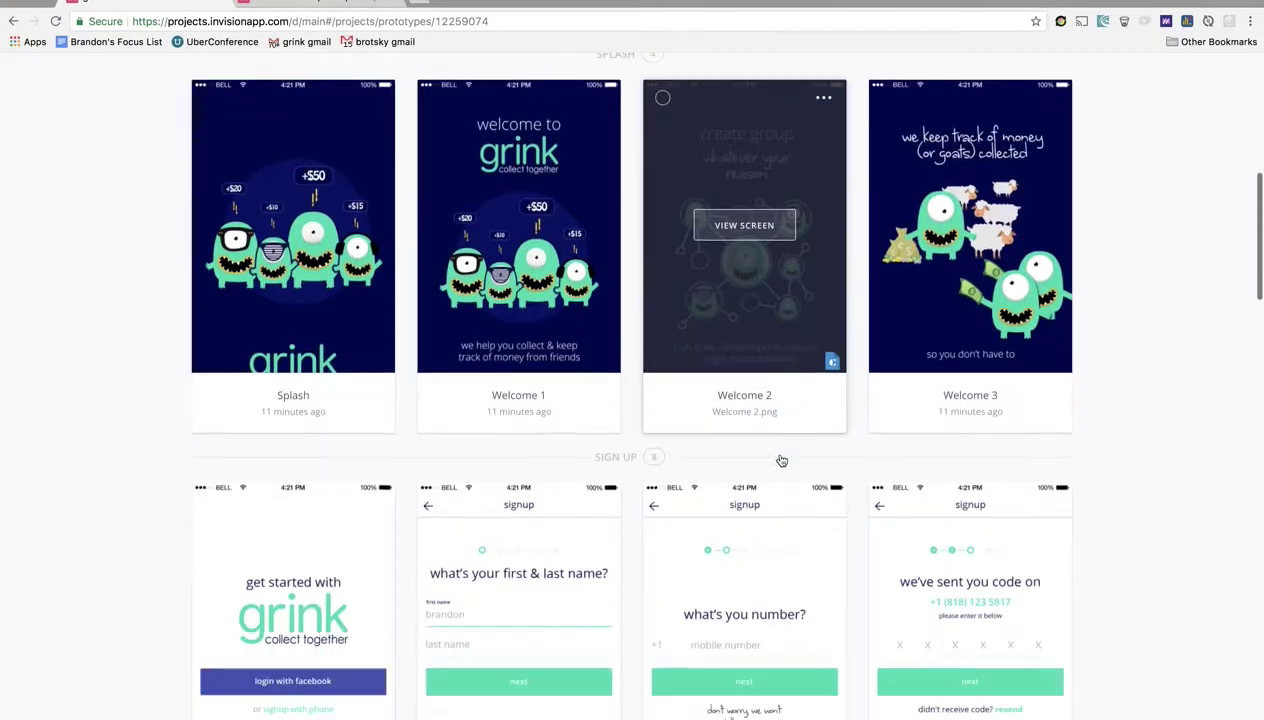
scroll(745, 600, "down", 1)
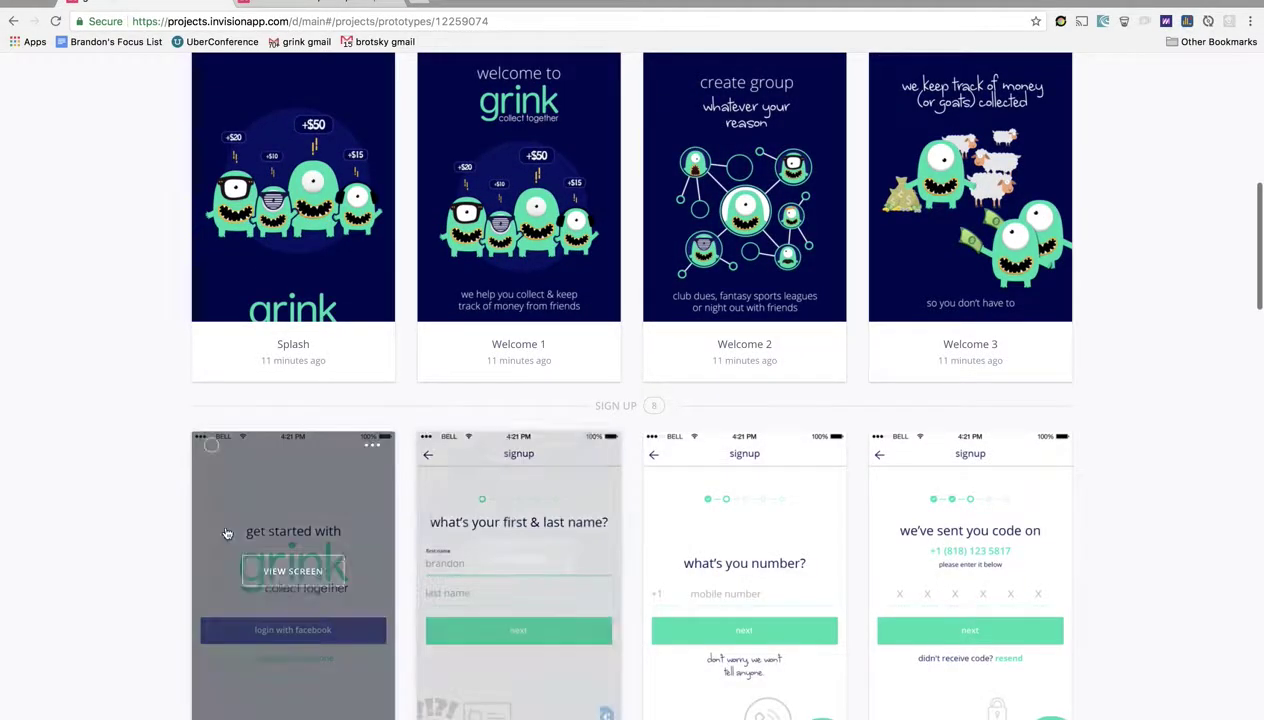
- Move the Login - Signup screen to the front of the Splash section and back to the start of Sign Up
left_click_drag(227, 533, 173, 158)
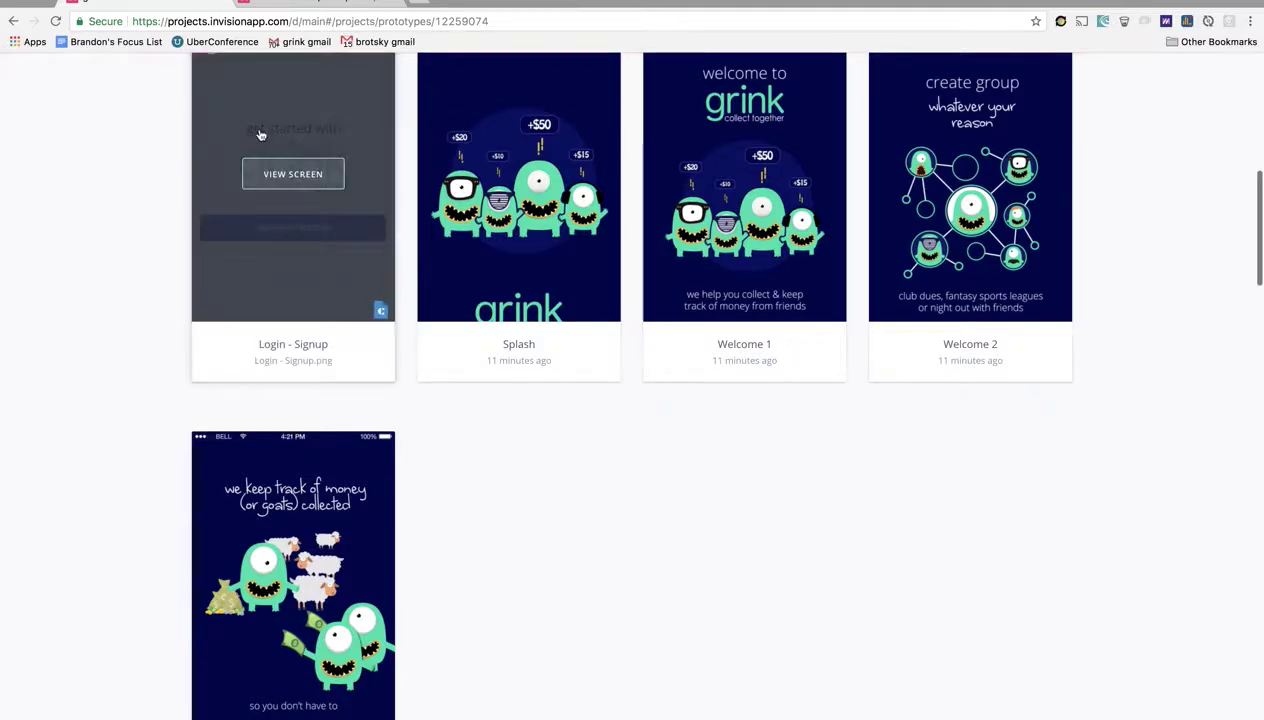
scroll(248, 248, "down", 1)
left_click_drag(250, 245, 258, 360)
scroll(207, 502, "down", 3)
scroll(207, 502, "down", 5)
mouse_move(305, 221)
left_mouse_down()
mouse_move(558, 232)
mouse_move(212, 200)
mouse_move(300, 215)
left_mouse_up()
scroll(300, 215, "up", 3)
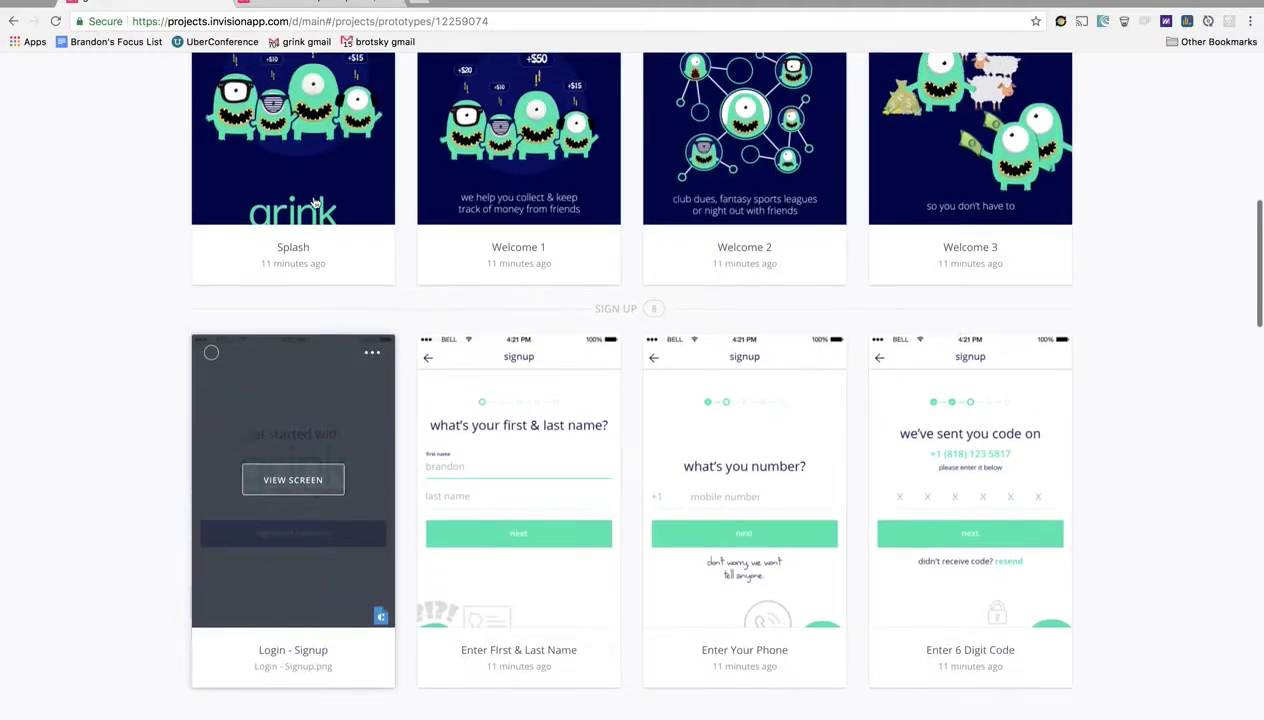
- Look through the remaining project screens from the Sign Up section down to Add Card
left_click(630, 300)
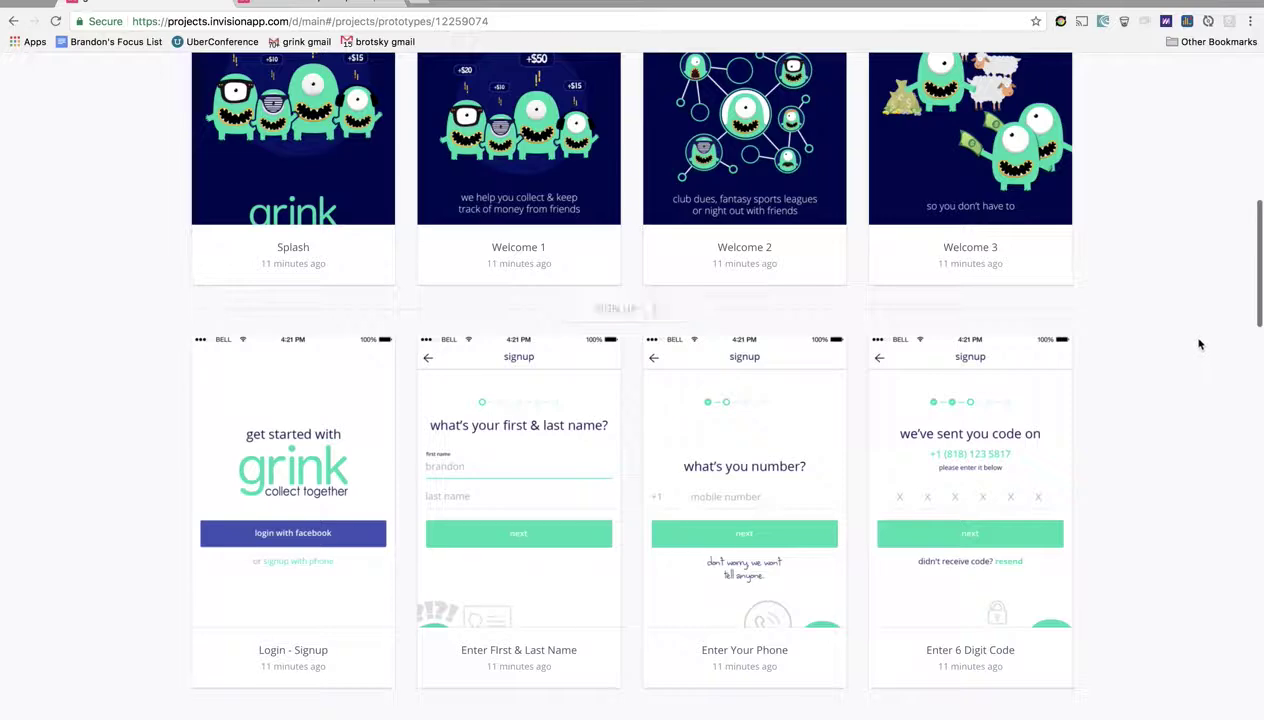
scroll(1199, 344, "down", 20)
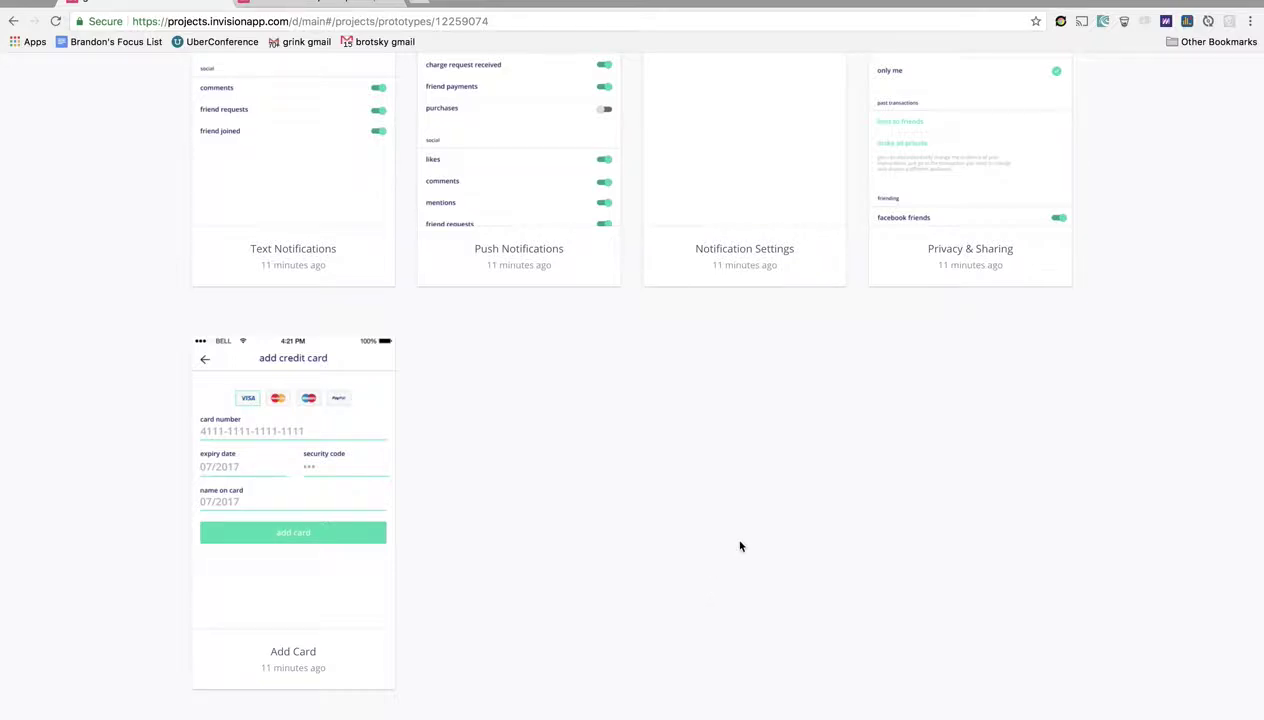
scroll(740, 546, "up", 2)
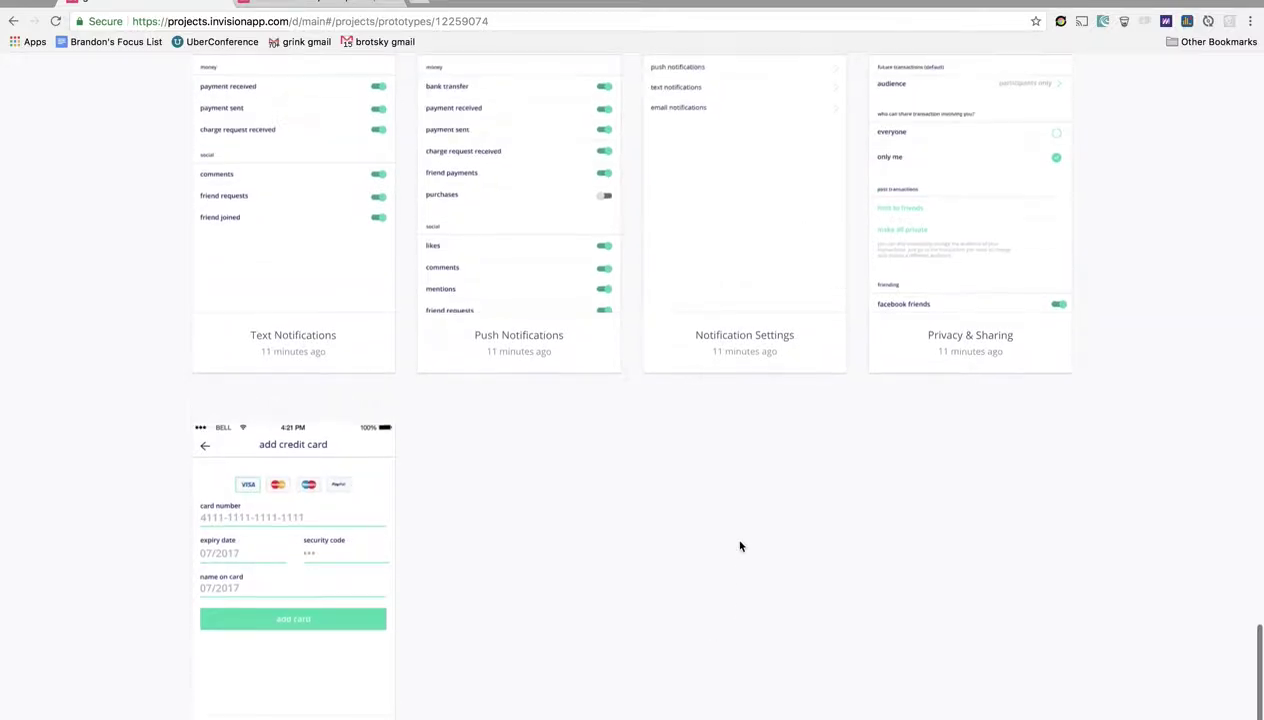
- Switch to Photoshop and view the InVision sync settings for the grink project
key("ctrl+Left")
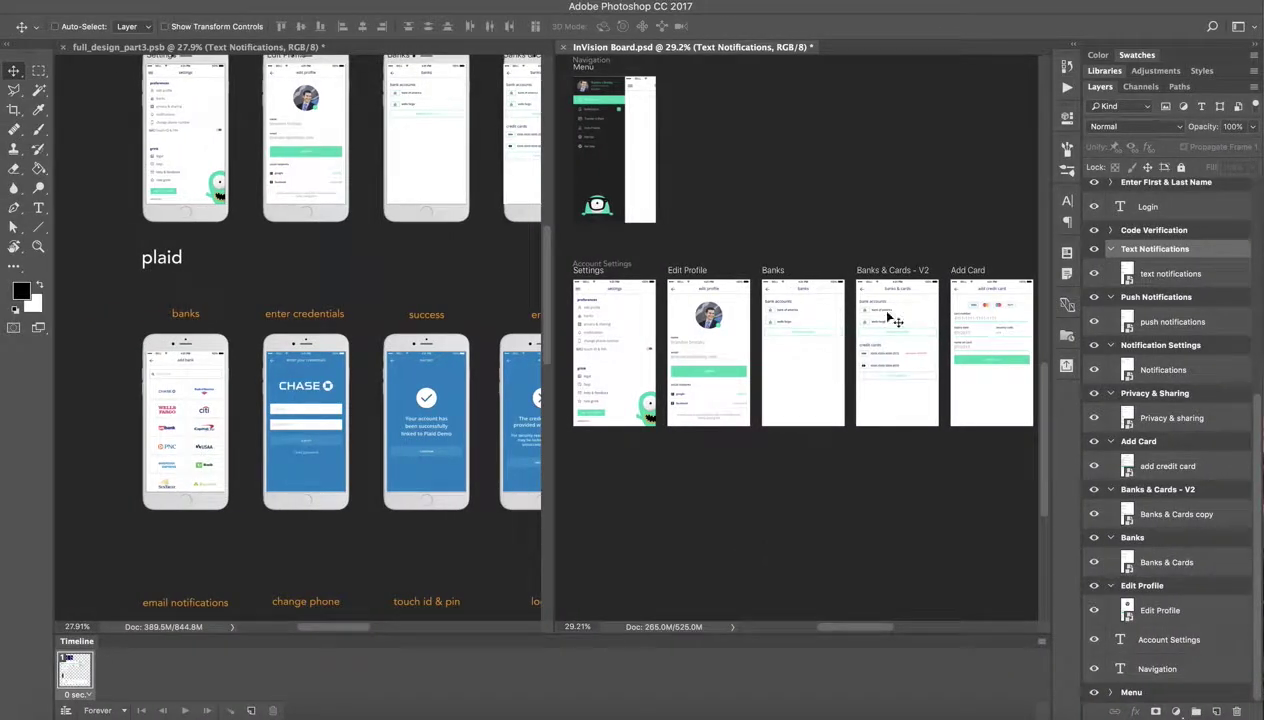
left_click(1066, 366)
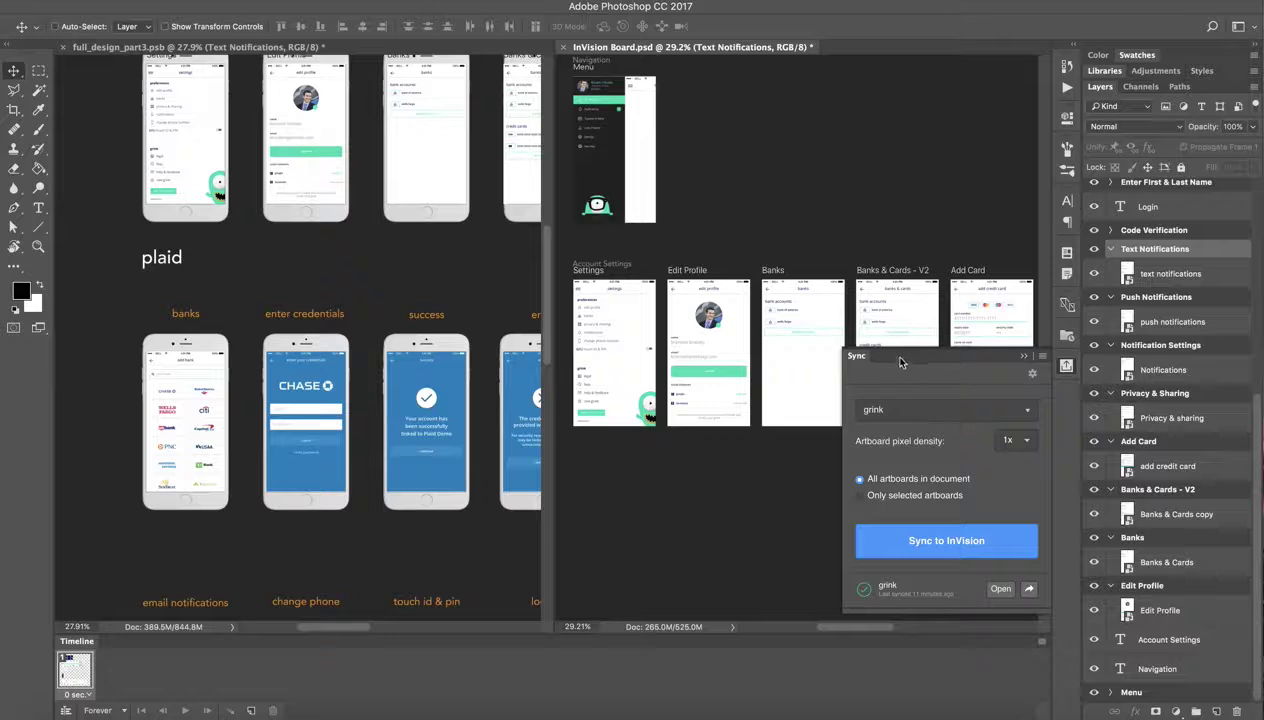
left_click(1022, 357)
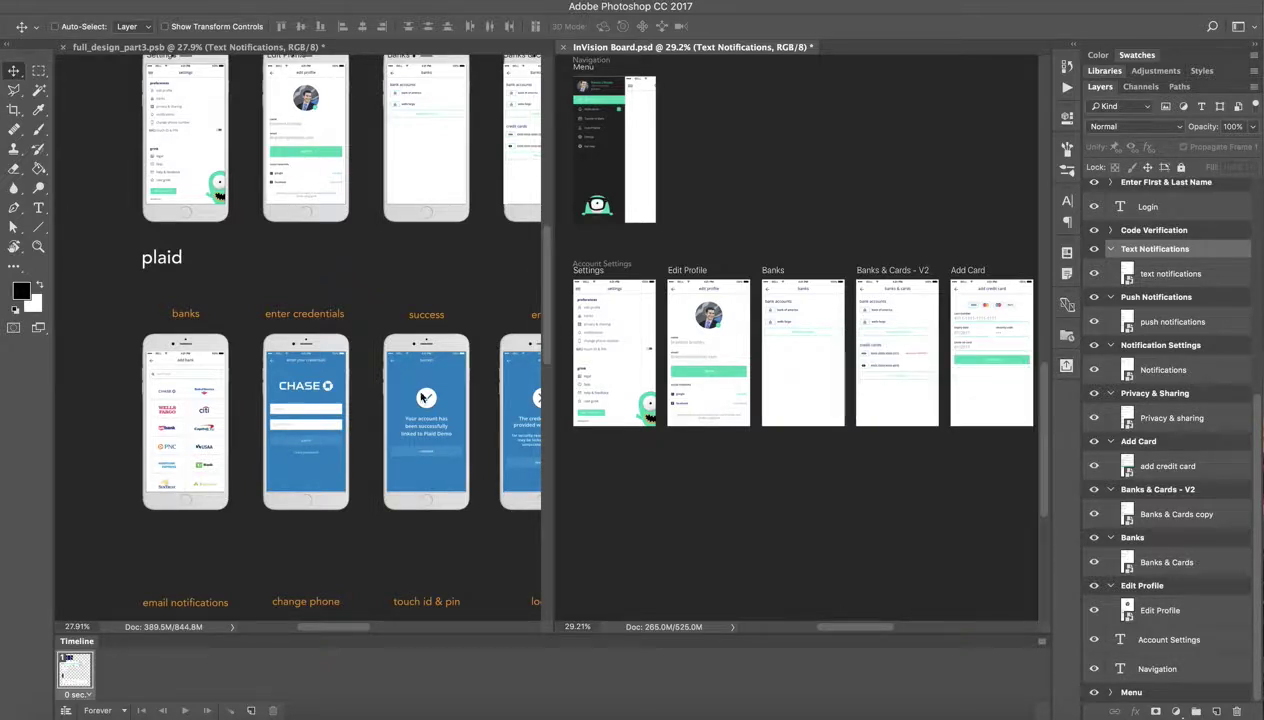
- Select the add bank account layer of the plaid banks screen in full_design_part3.psb and check it by toggling its visibility
scroll(420, 397, "left", 5)
scroll(420, 397, "down", 3)
scroll(420, 397, "down", 1)
key("ctrl+plus")
key("ctrl+plus")
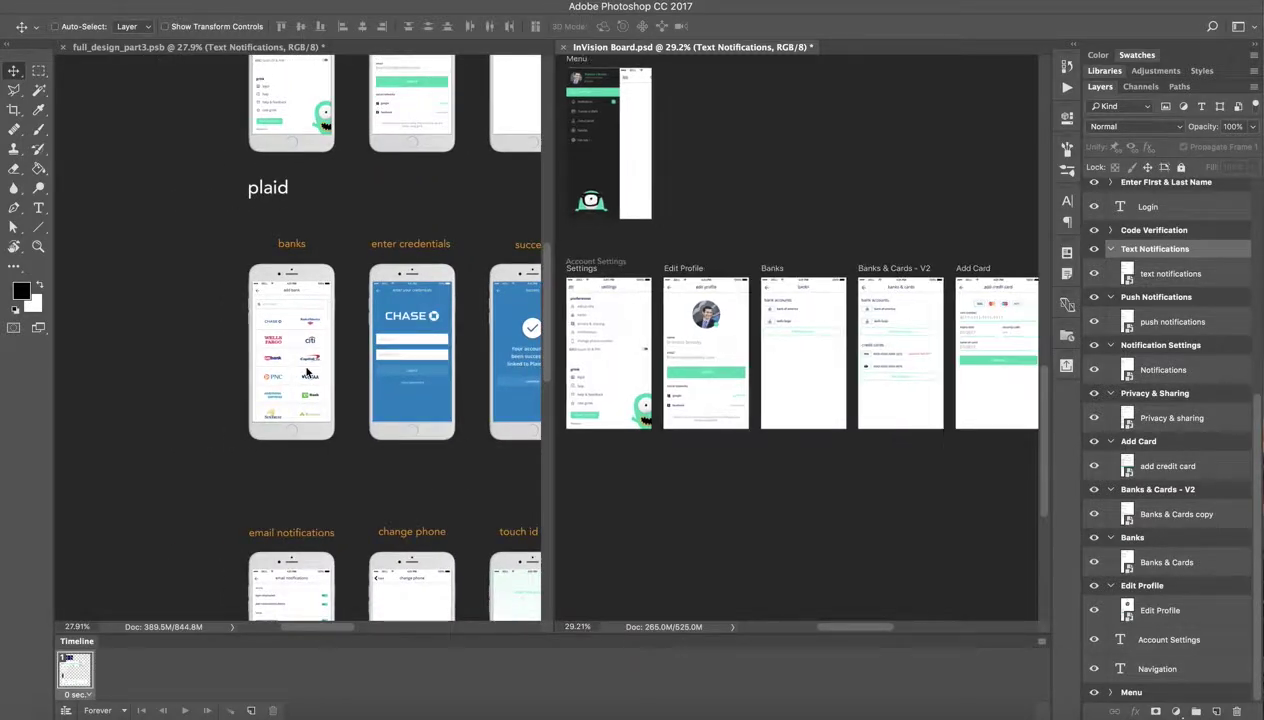
key("ctrl+minus")
scroll(672, 403, "left", 5)
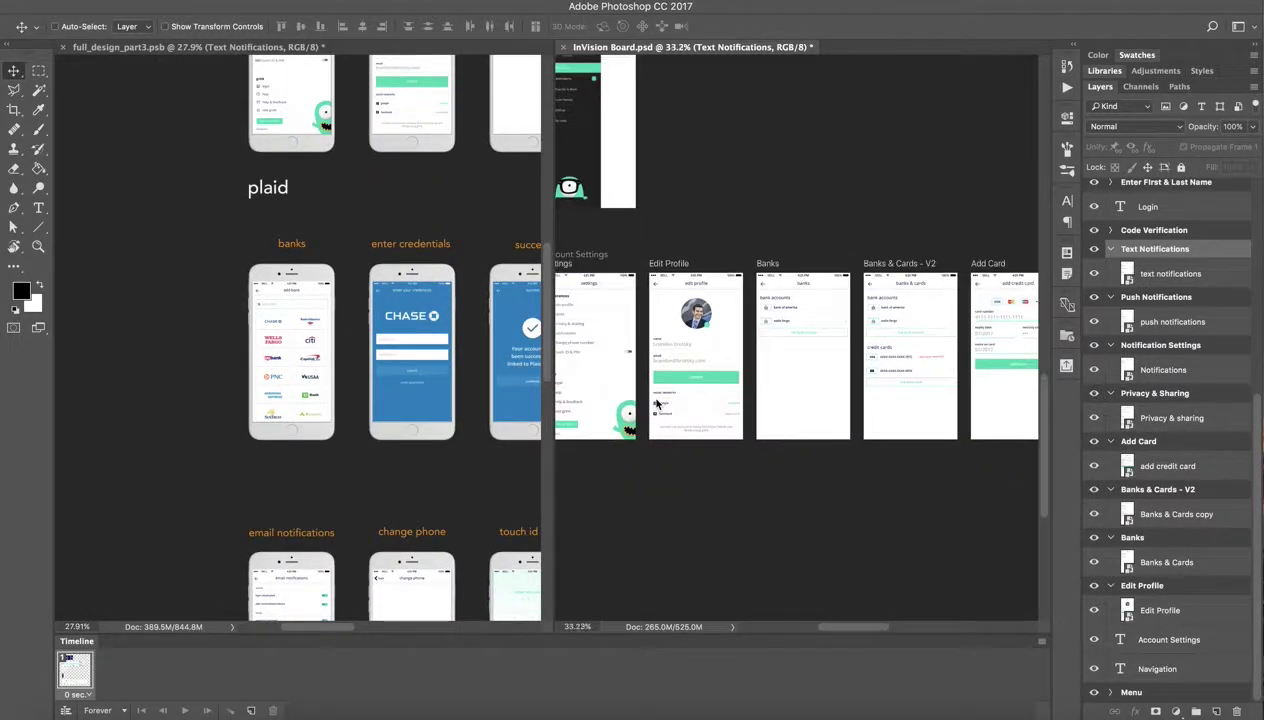
scroll(700, 390, "right", 5)
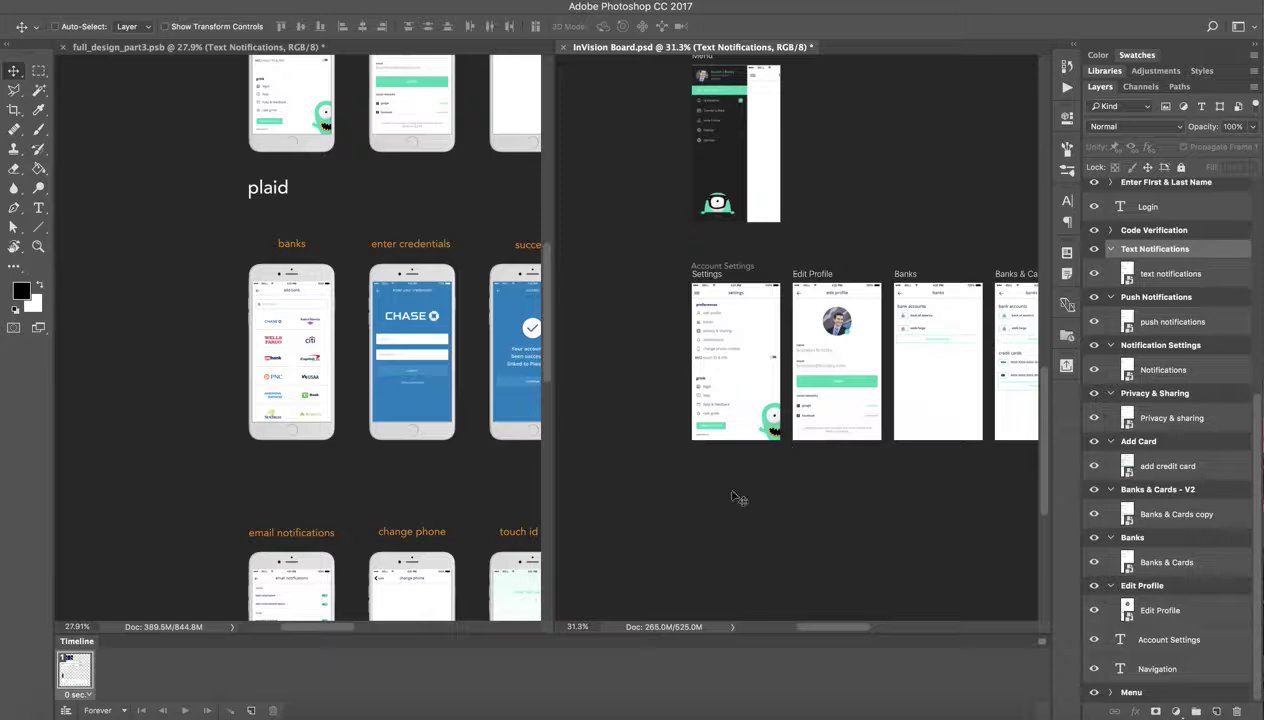
scroll(735, 490, "down", 1)
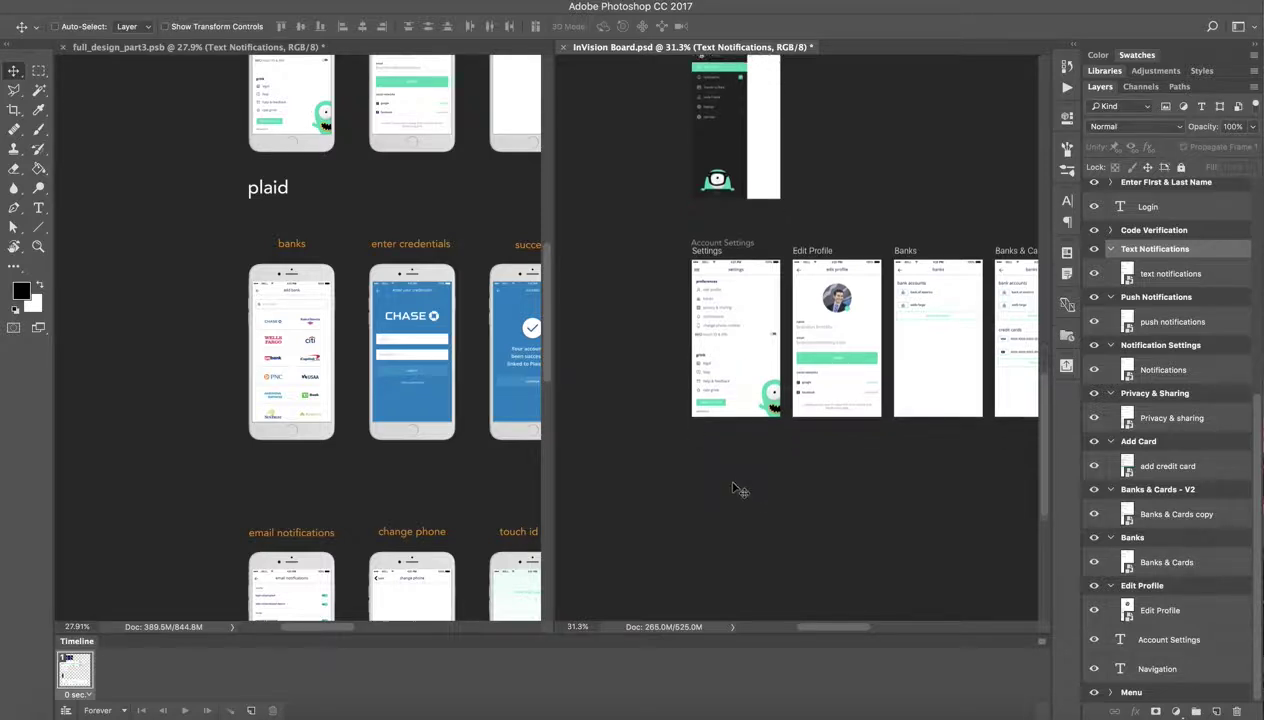
left_click(380, 252)
right_click(297, 329)
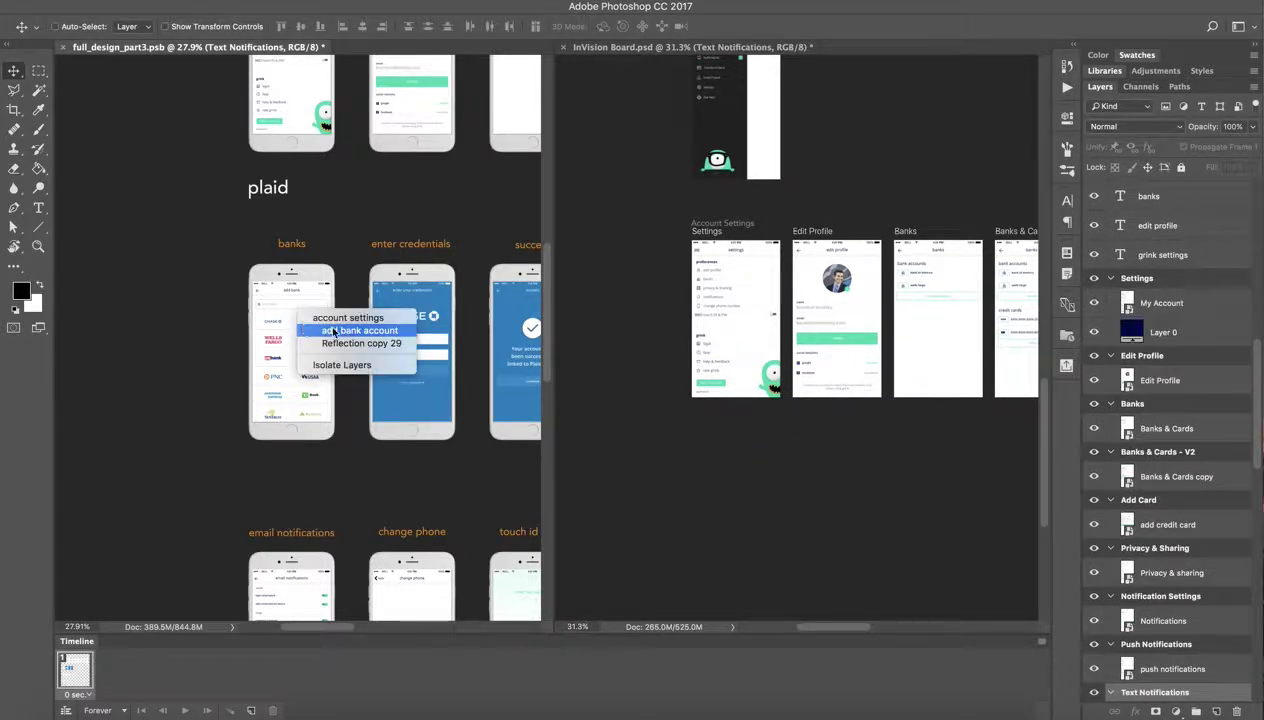
left_click(335, 330)
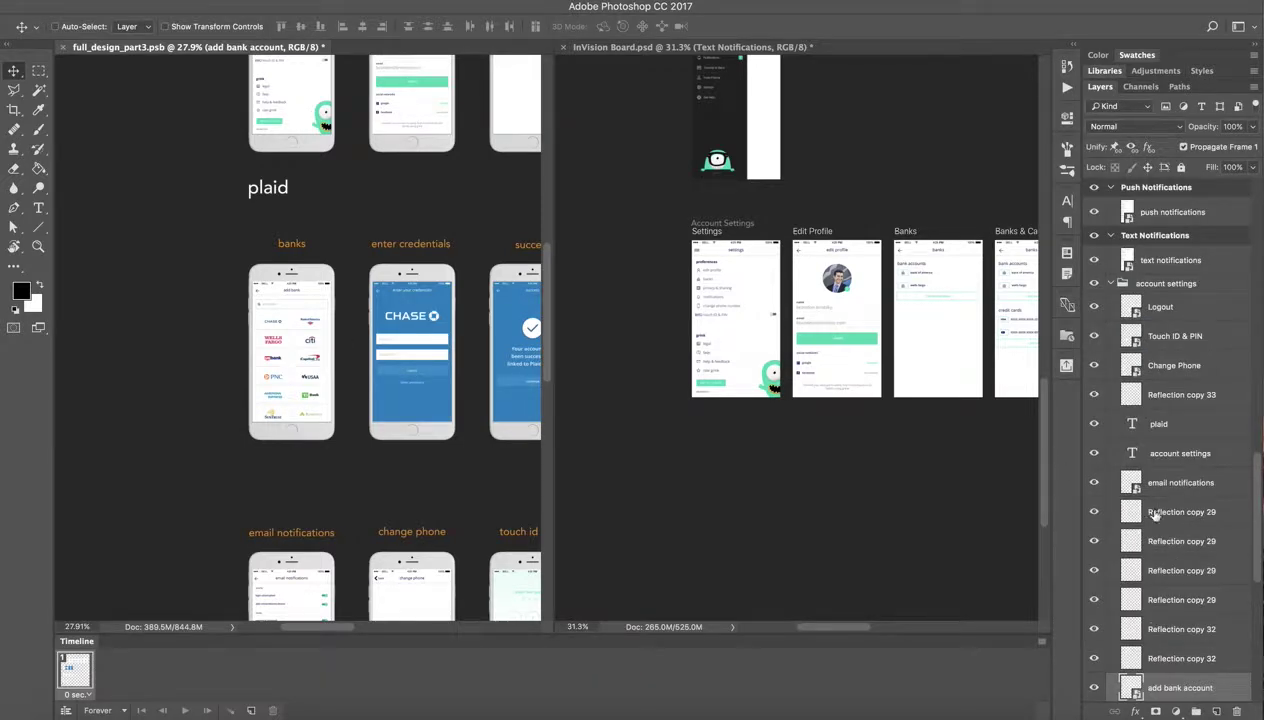
scroll(1135, 540, "down", 2)
left_click(1092, 580)
left_click(1092, 580)
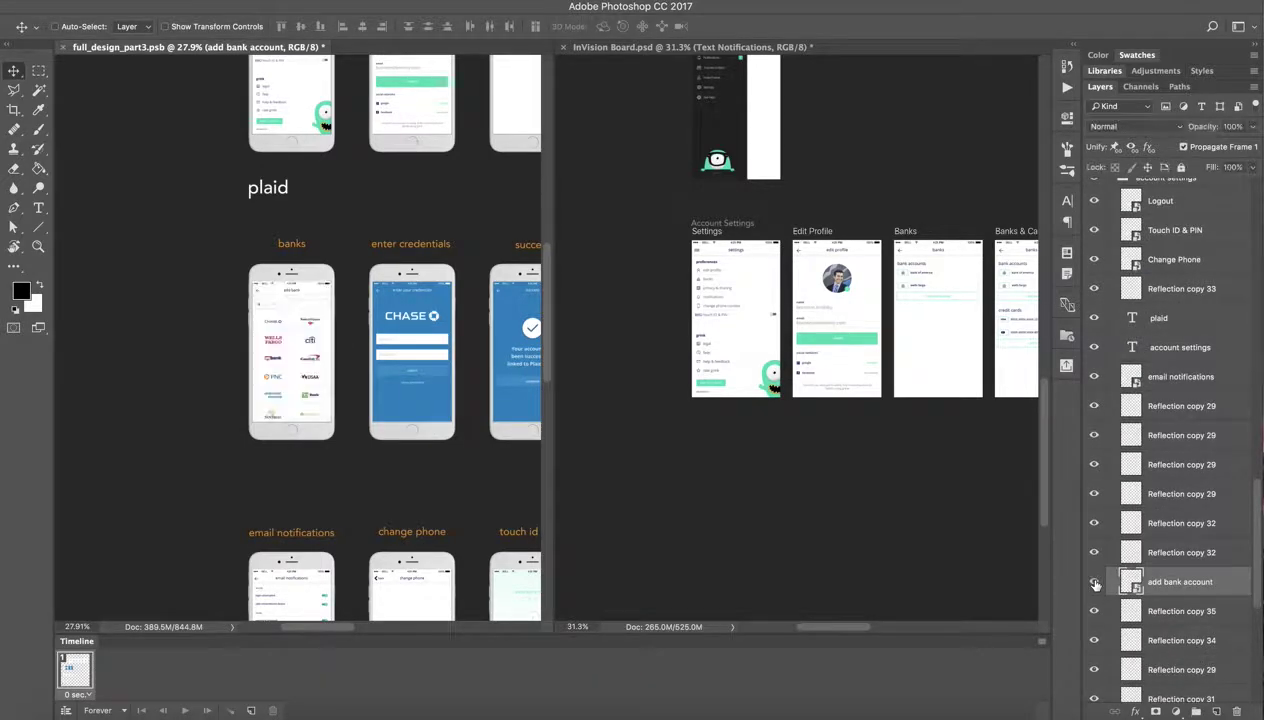
- Create an iPhone 6 artboard named Banks from the add bank account layer
right_click(1232, 583)
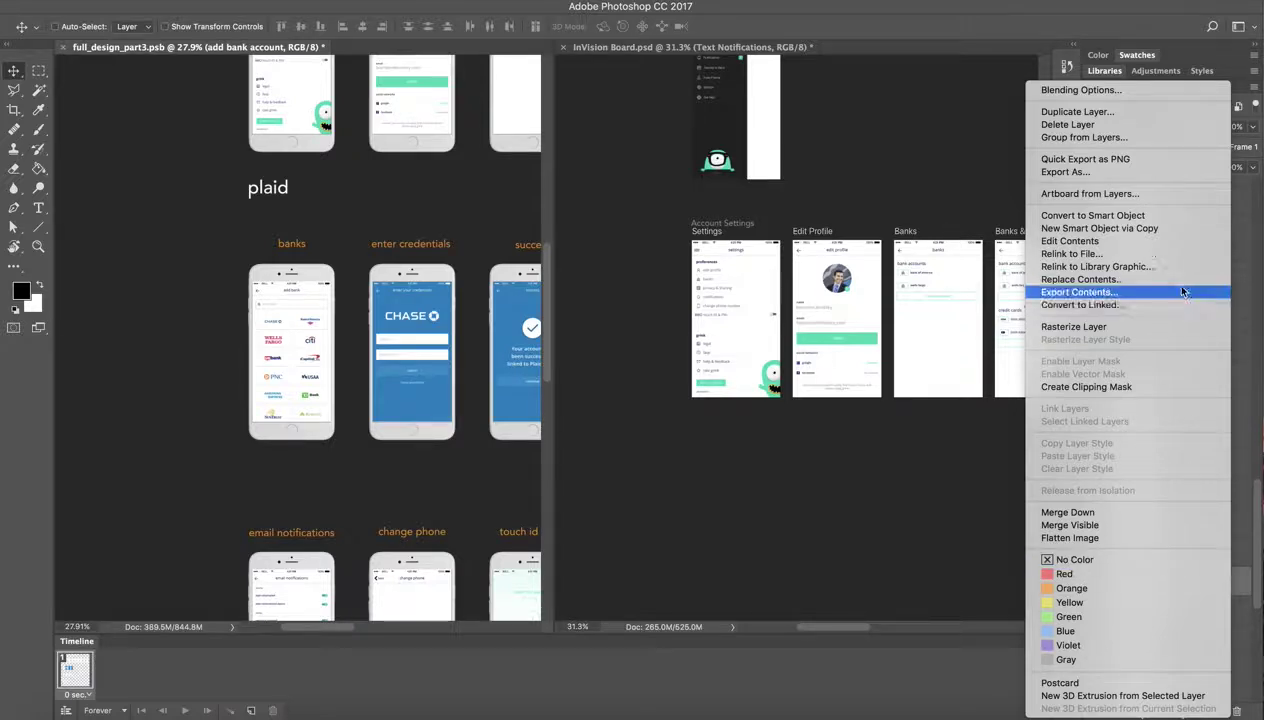
left_click(1113, 195)
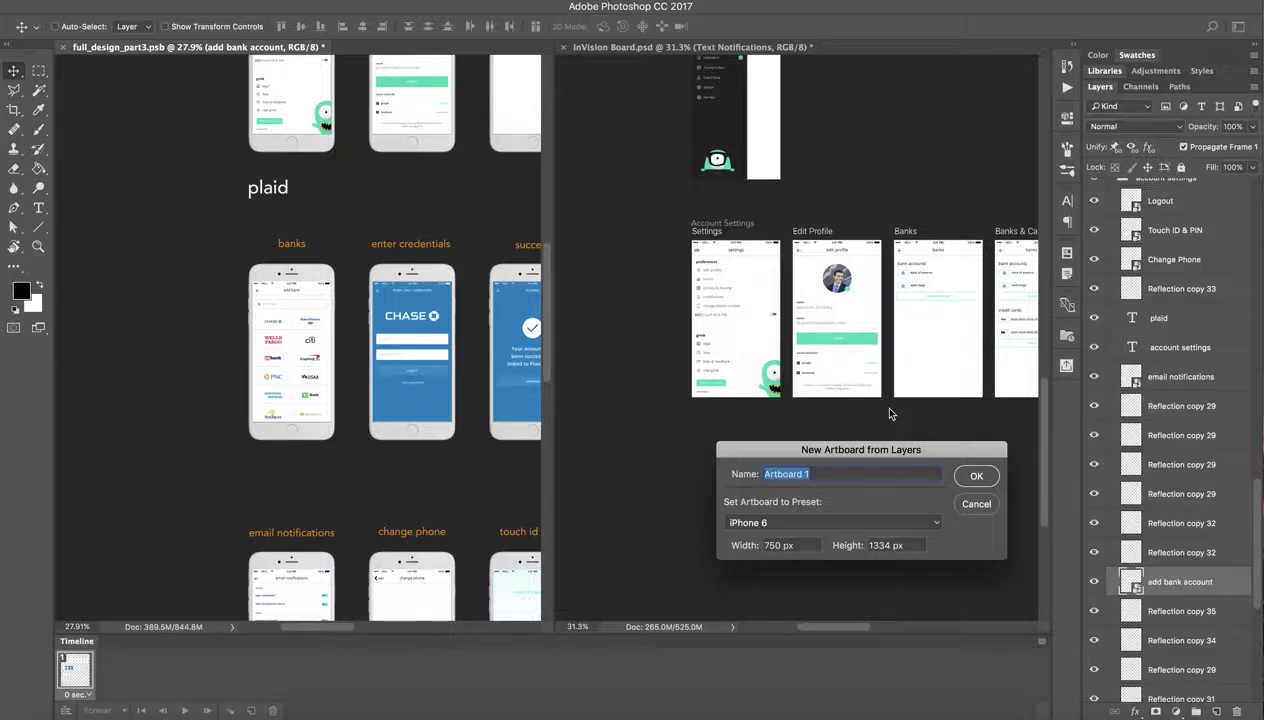
type("Banks")
key("Return")
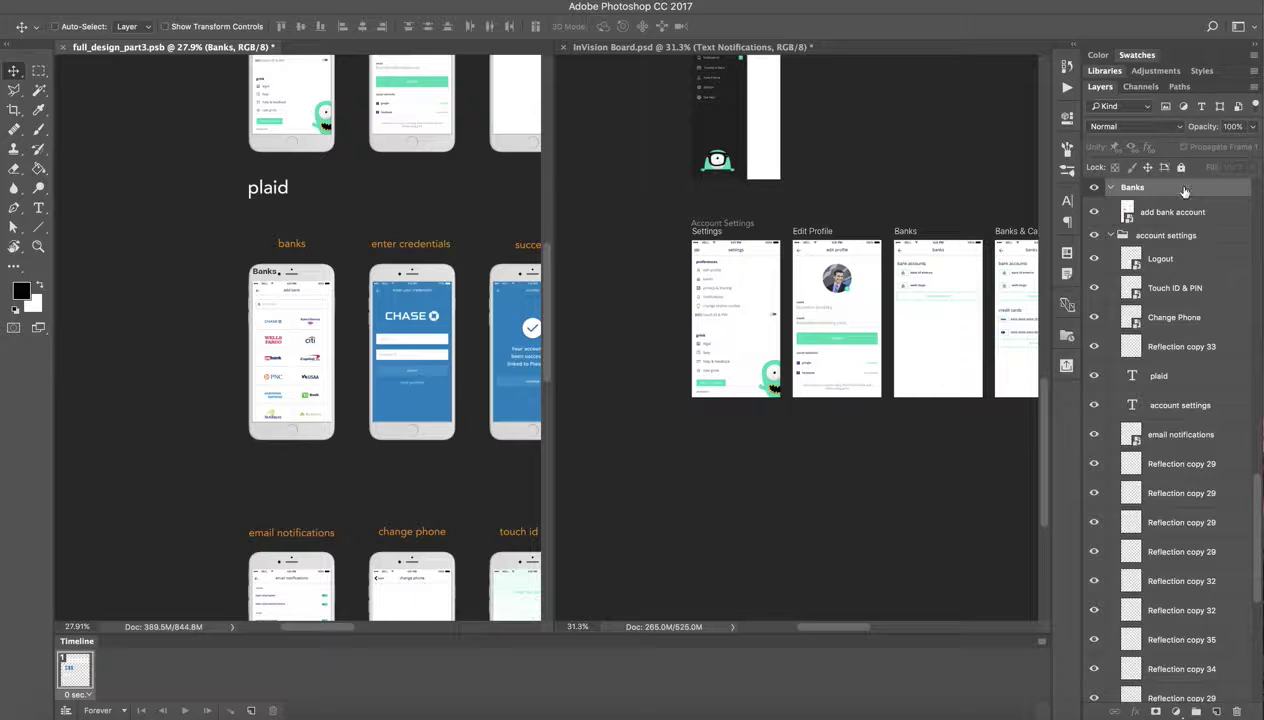
- Copy the Banks artboard into InVision Board.psd and align it beneath the Settings artboard as the start of a new row
left_click_drag(1184, 191, 752, 496)
scroll(755, 480, "down", 5)
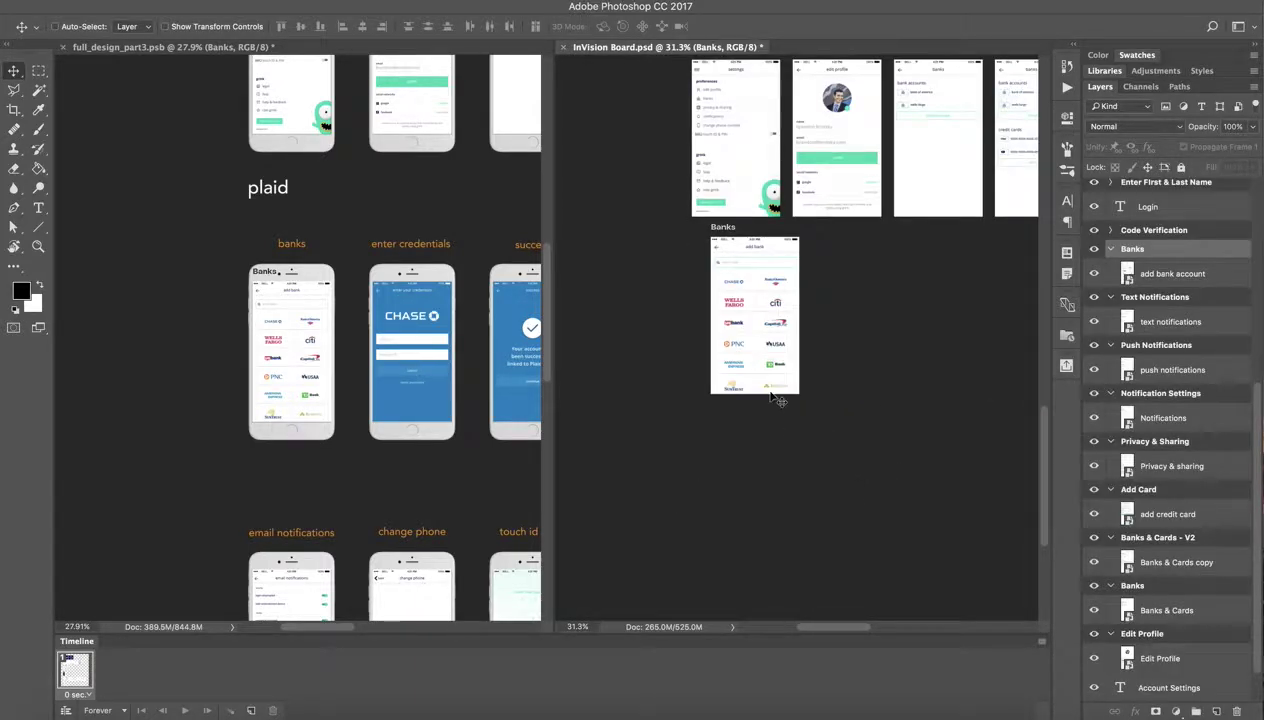
scroll(760, 400, "right", 1)
left_click_drag(746, 370, 725, 407)
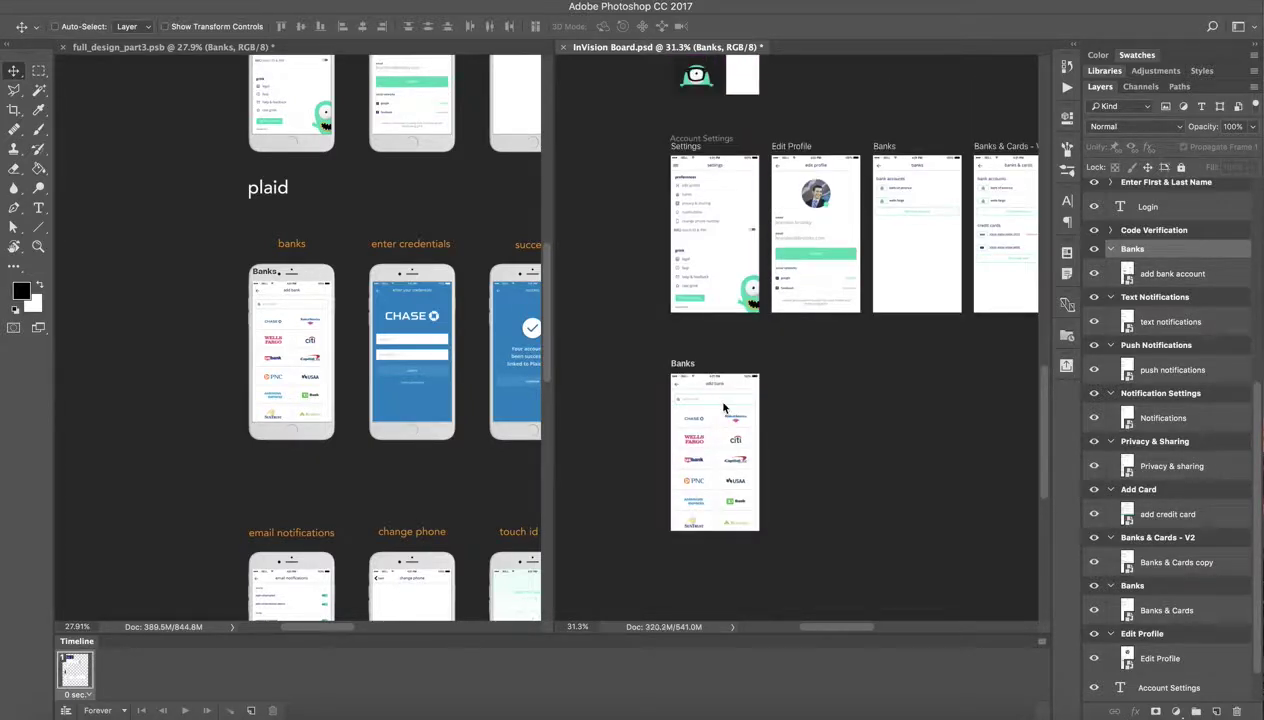
scroll(724, 406, "up", 2)
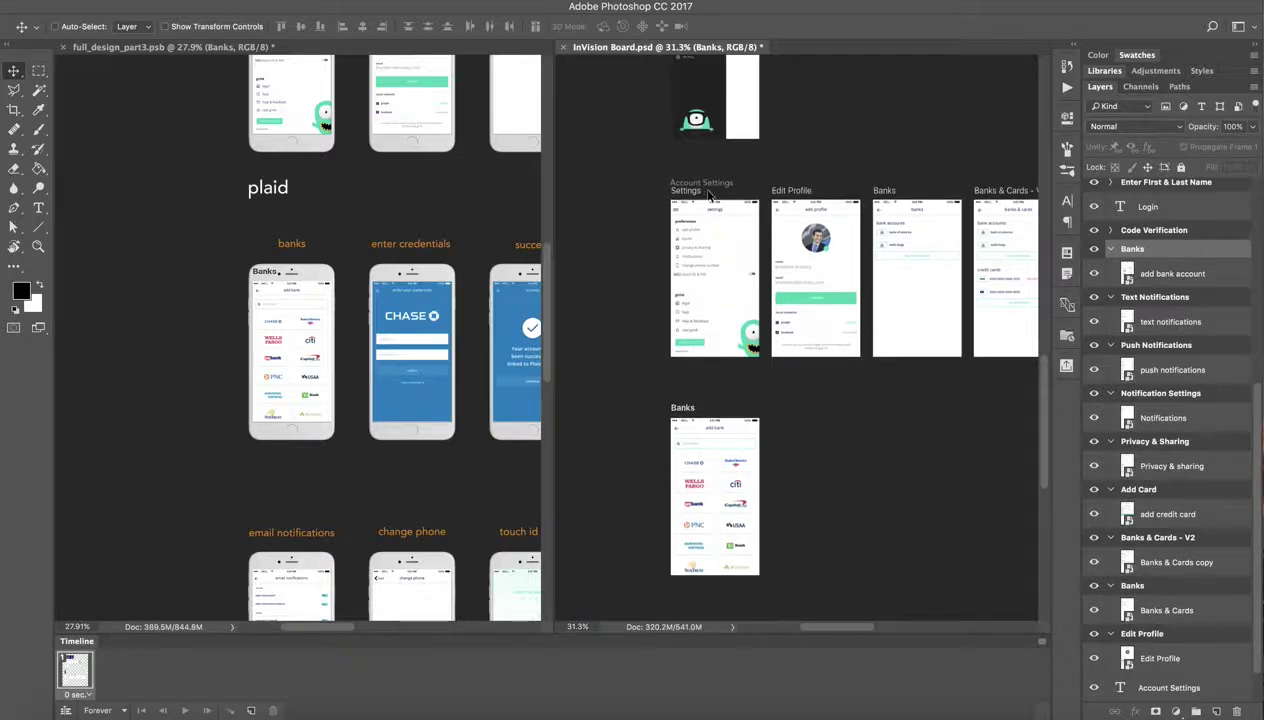
scroll(1175, 256, "up", 1)
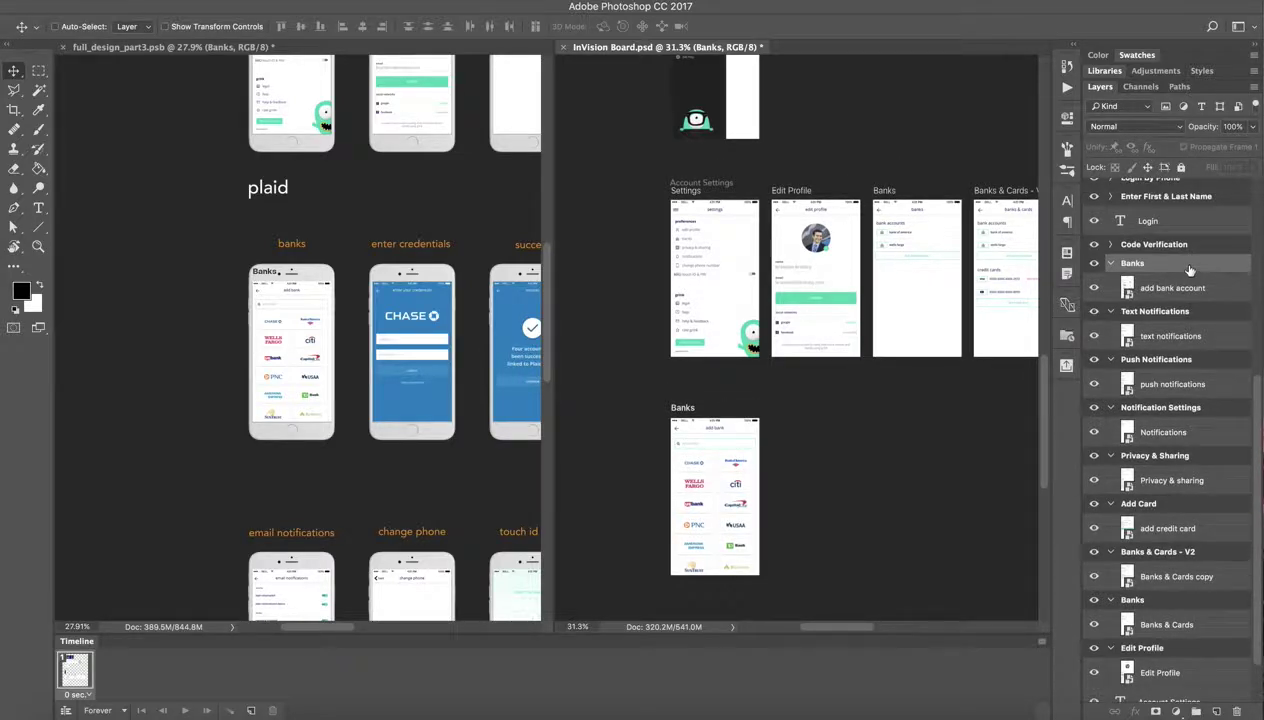
- Move the new Banks artboard to the bottom of the layer stack, beneath the Menu artboard
left_click_drag(1180, 268, 1163, 580)
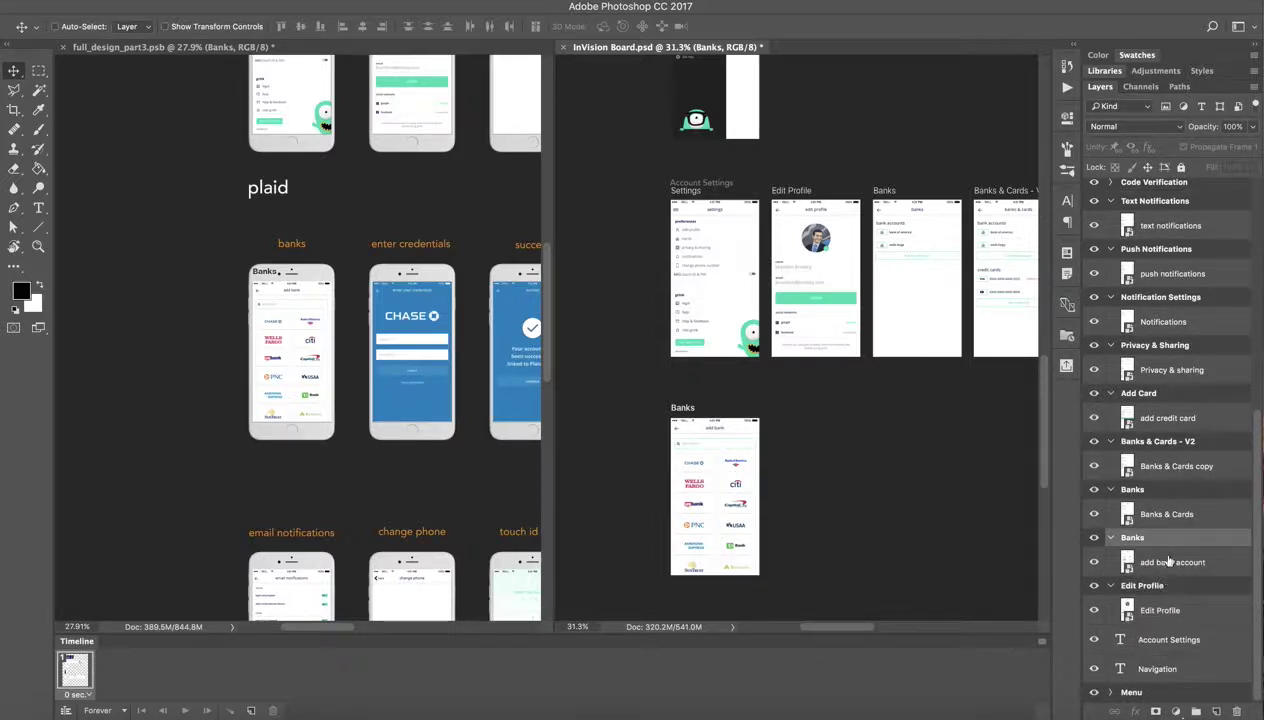
left_click_drag(1131, 692, 1130, 693)
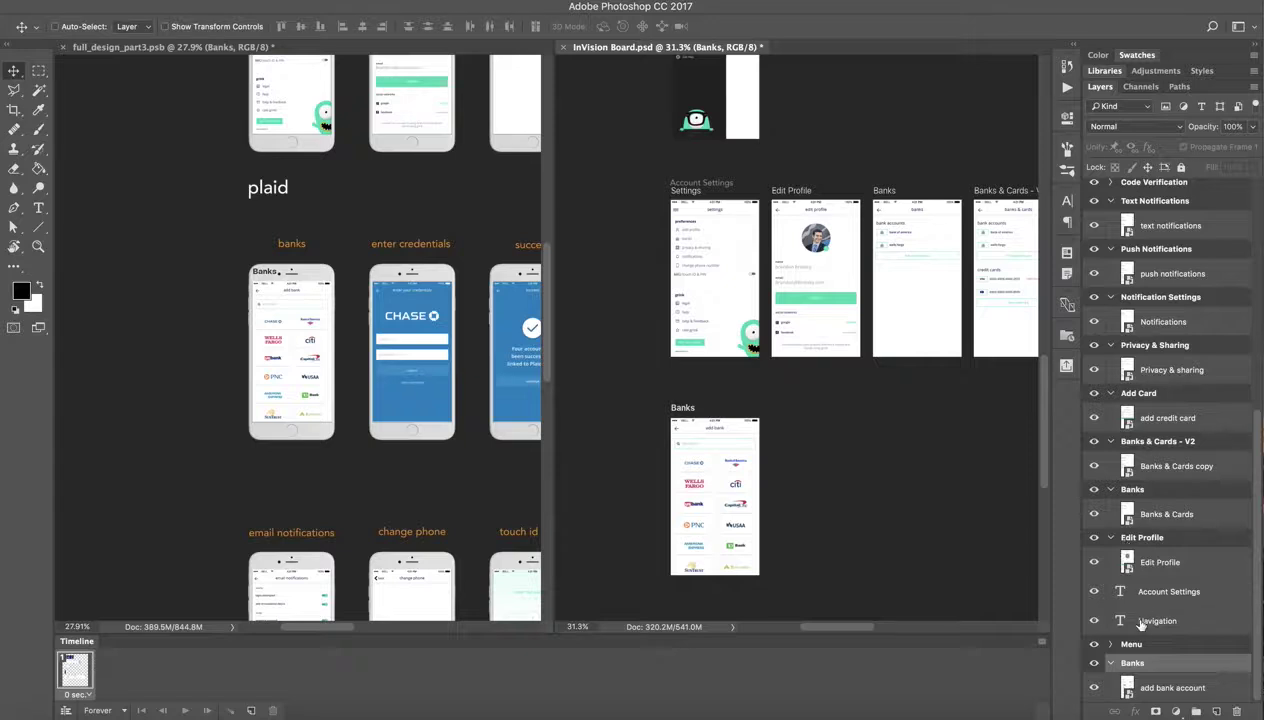
- Duplicate the Account Settings label above the new Banks artboard and change the copy's text to Plaid
scroll(807, 341, "up", 2)
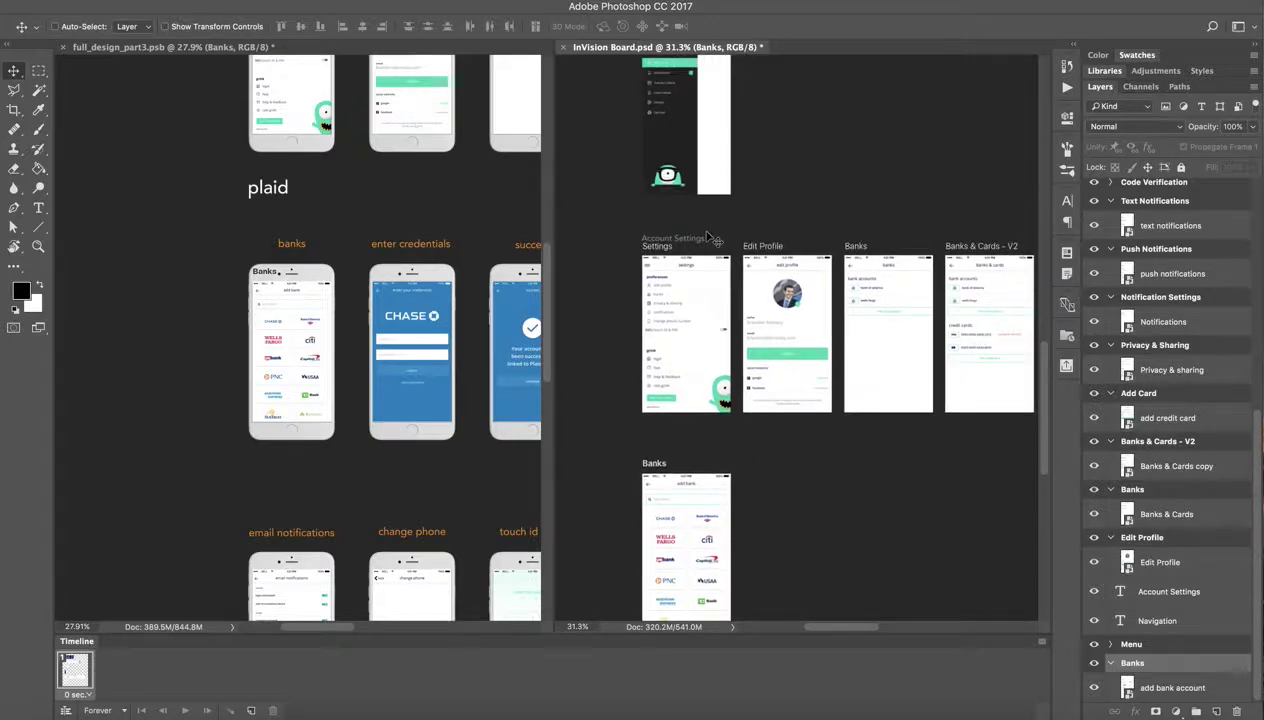
left_click(1208, 590)
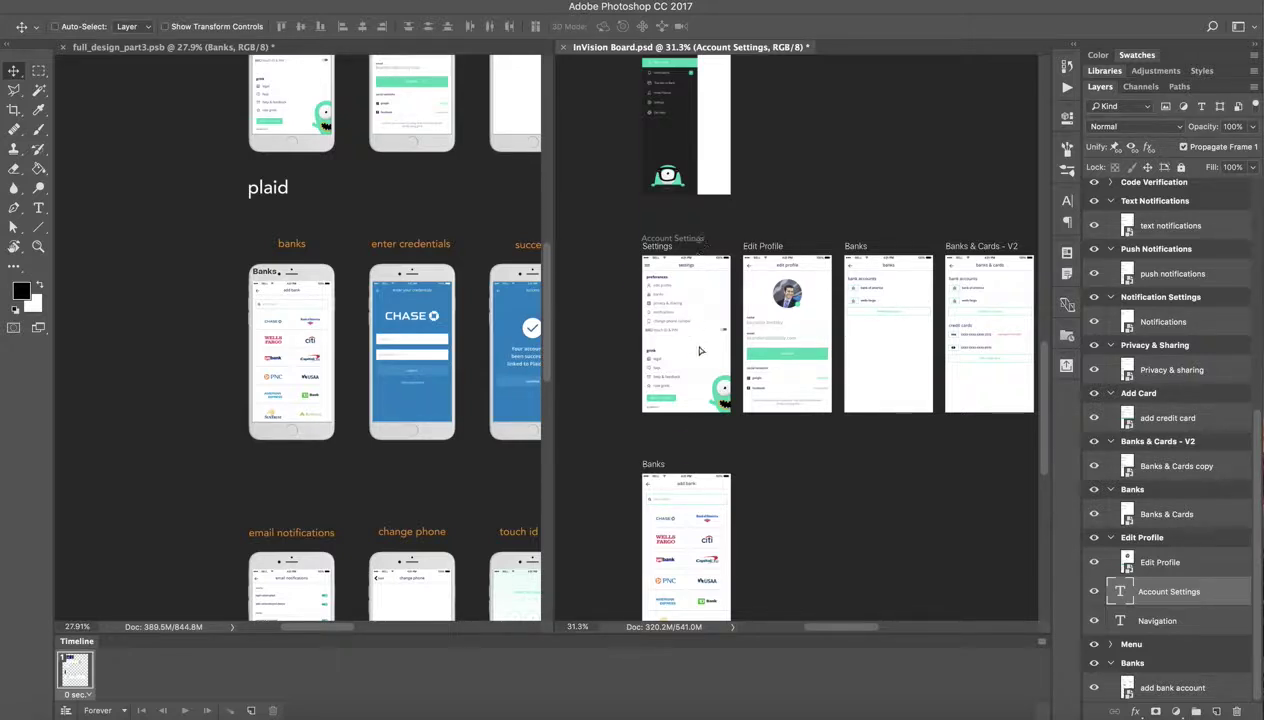
left_click_drag(697, 243, 695, 462)
key("t")
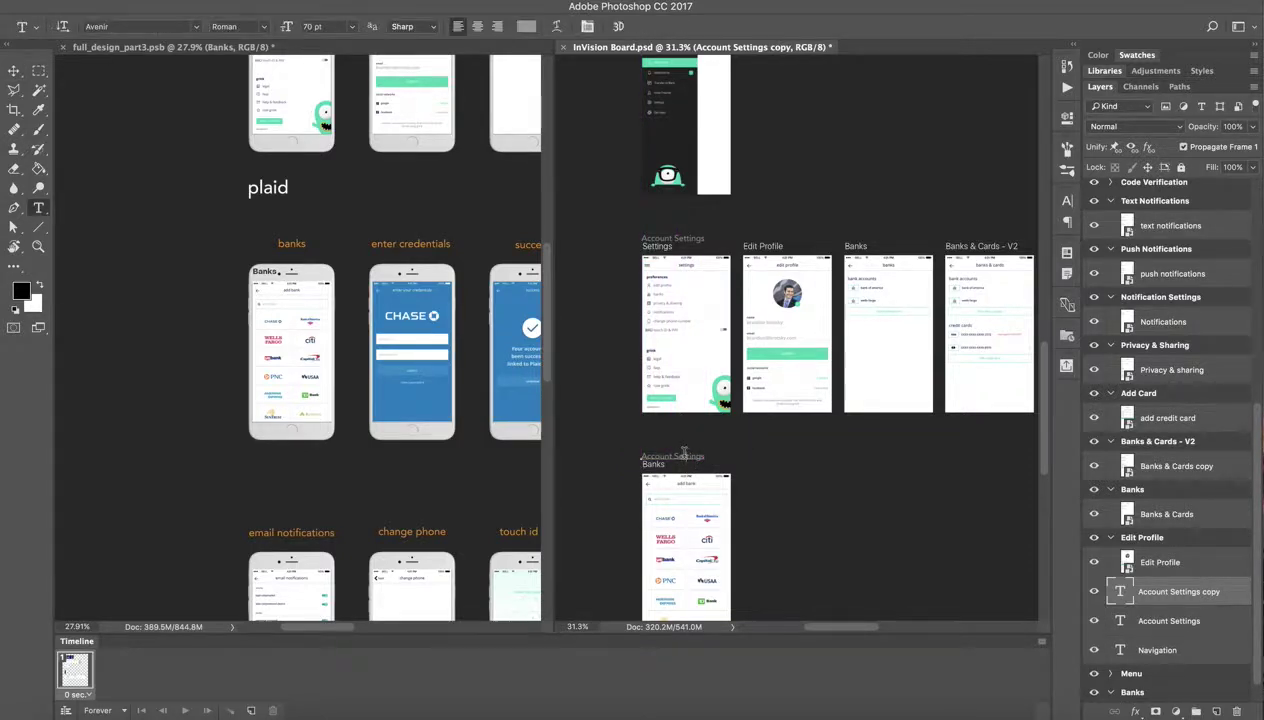
double_click(684, 455)
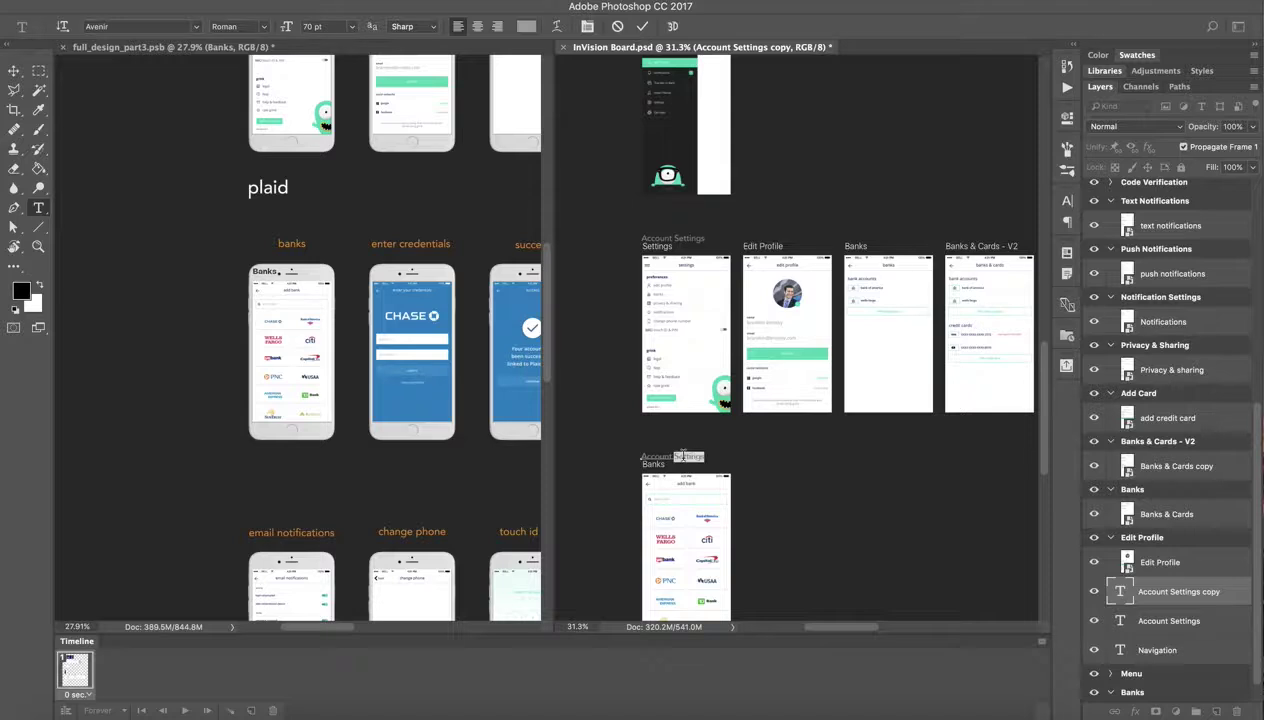
key("ctrl+a")
key("BackSpace")
left_click(642, 26)
scroll(733, 387, "down", 3)
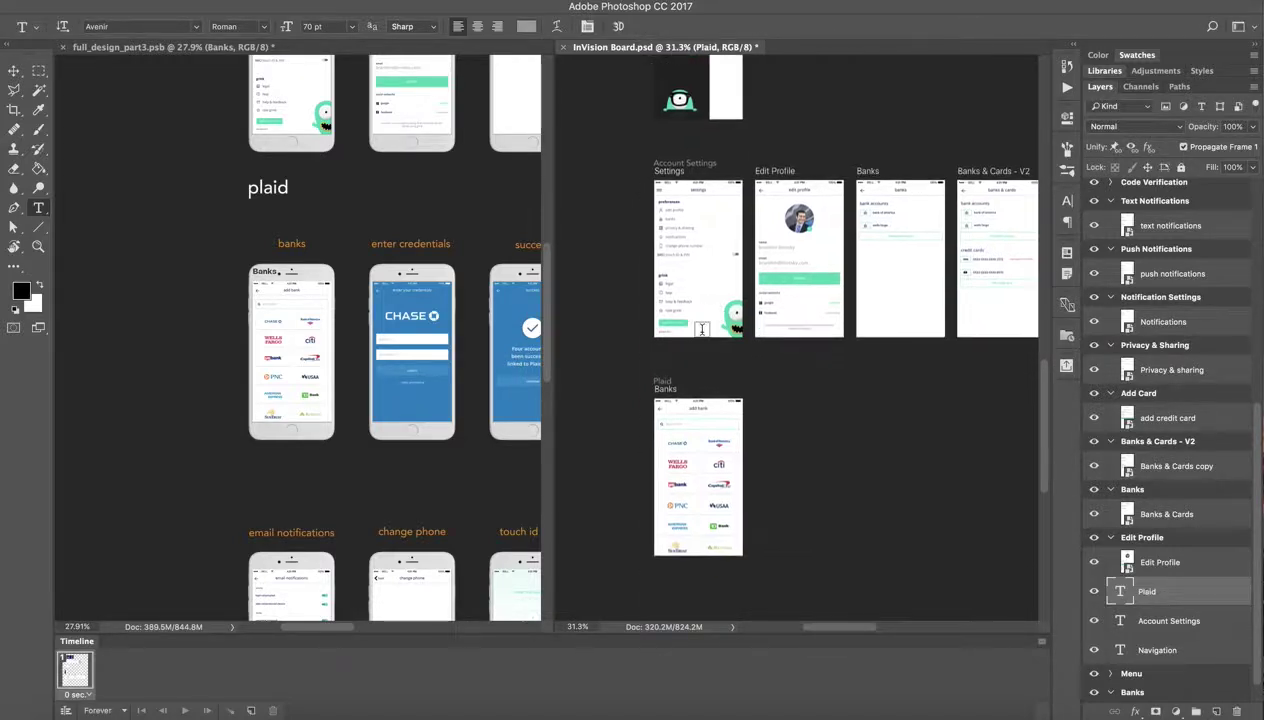
scroll(733, 387, "up", 5)
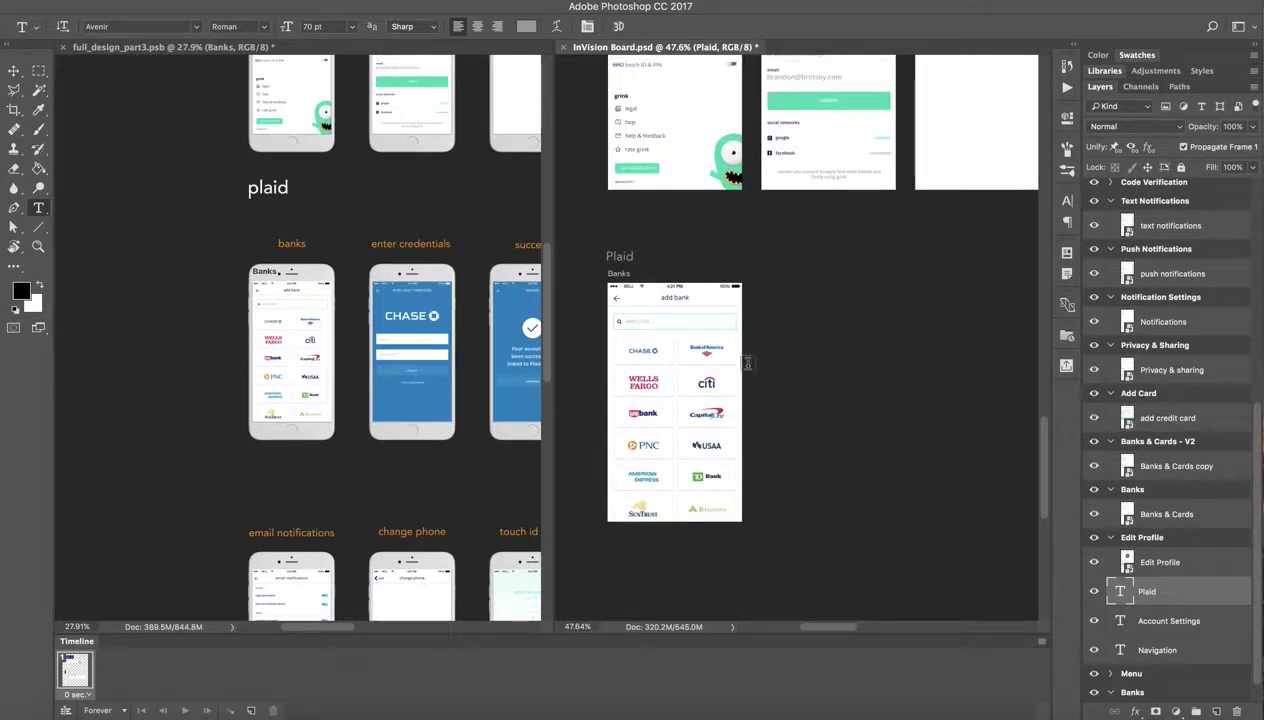
key("s")
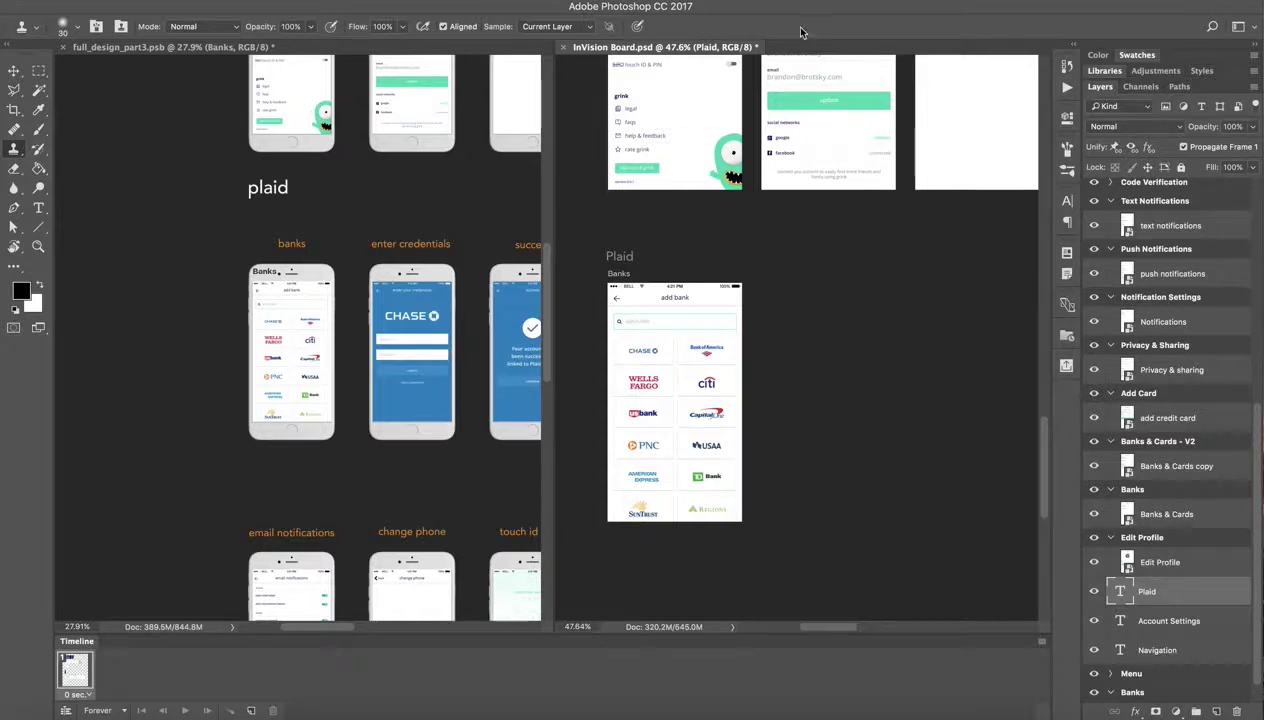
scroll(740, 248, "right", 2)
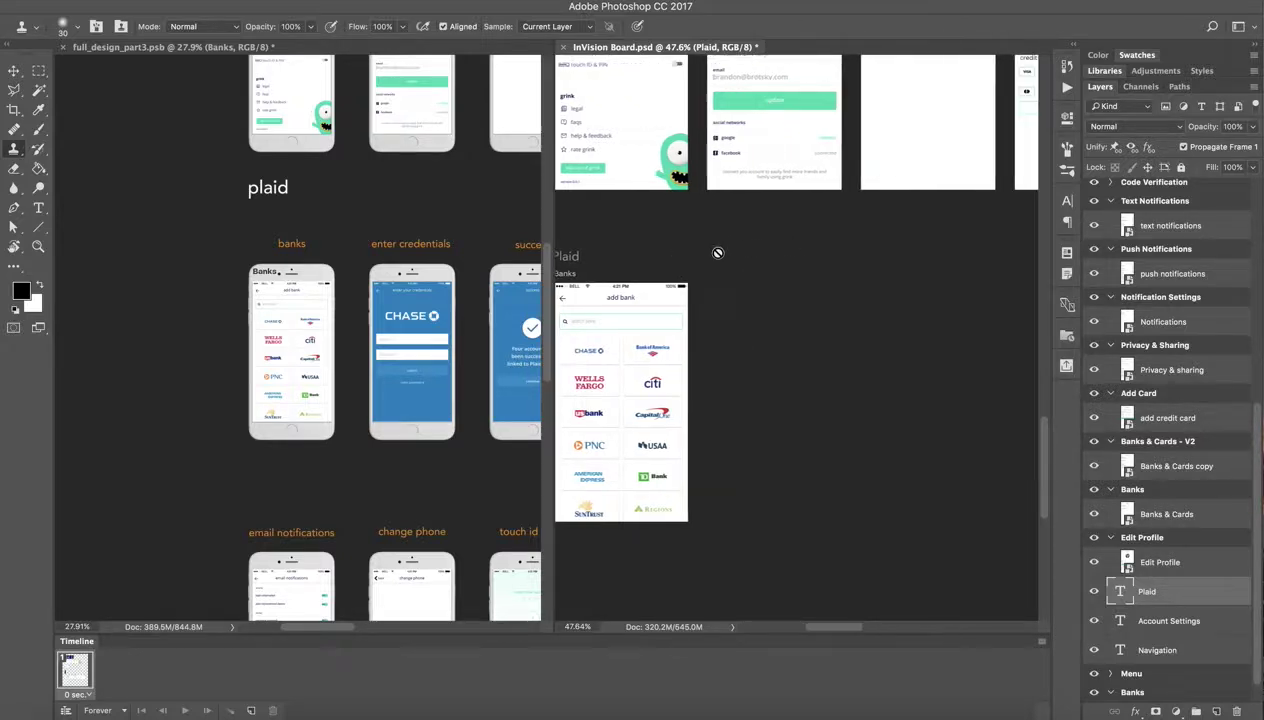
scroll(873, 248, "left", 1)
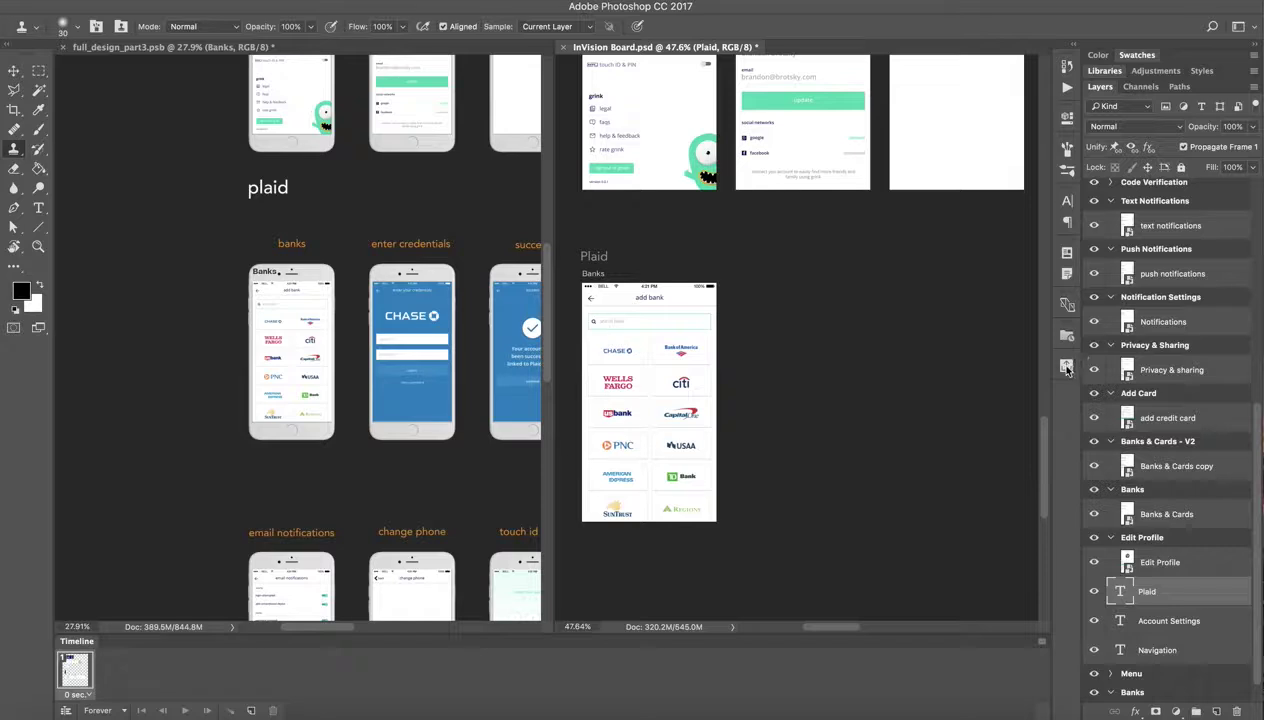
- Sync all artboards in the document to the grink InVision project at 1x pixel density
left_click(1066, 368)
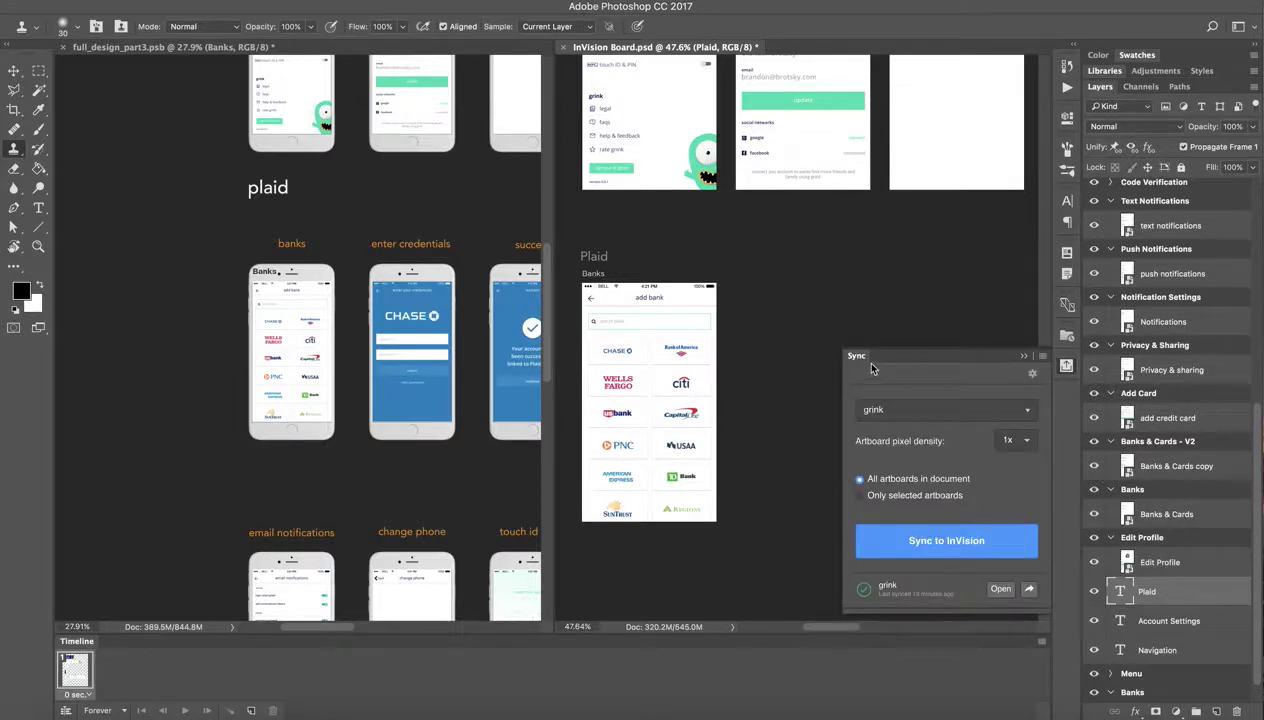
left_click(480, 2)
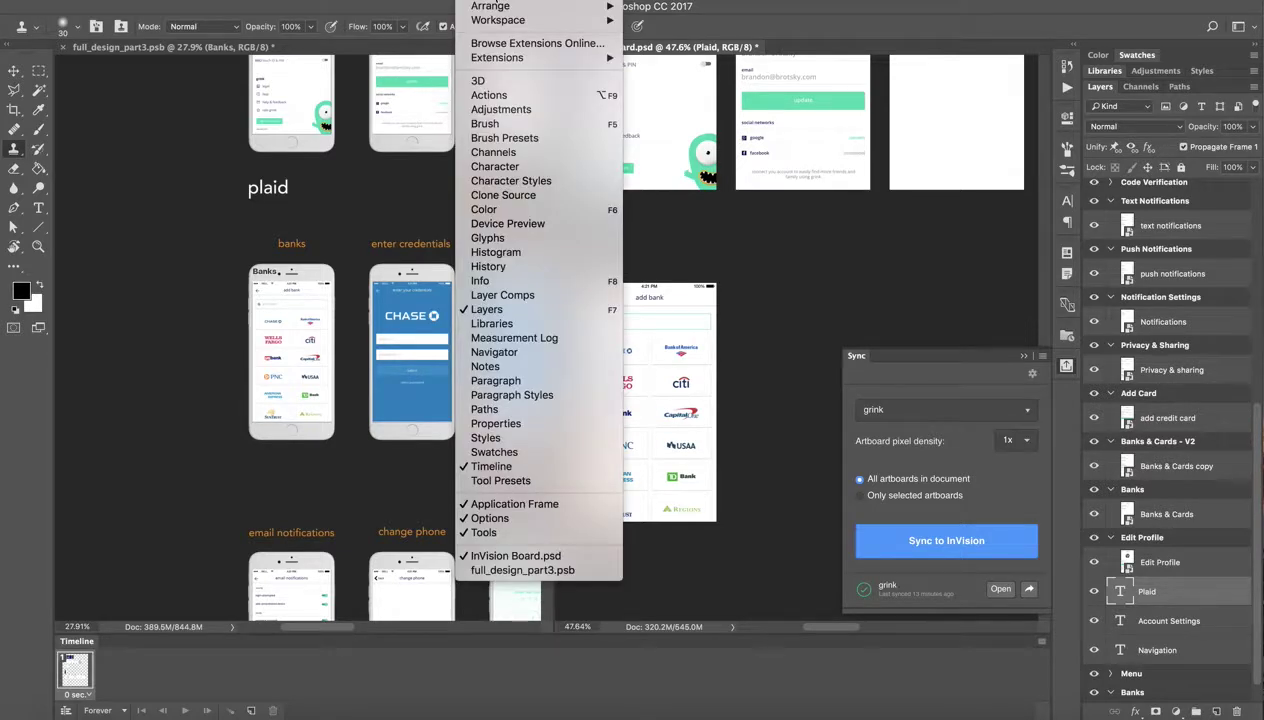
mouse_move(521, 58)
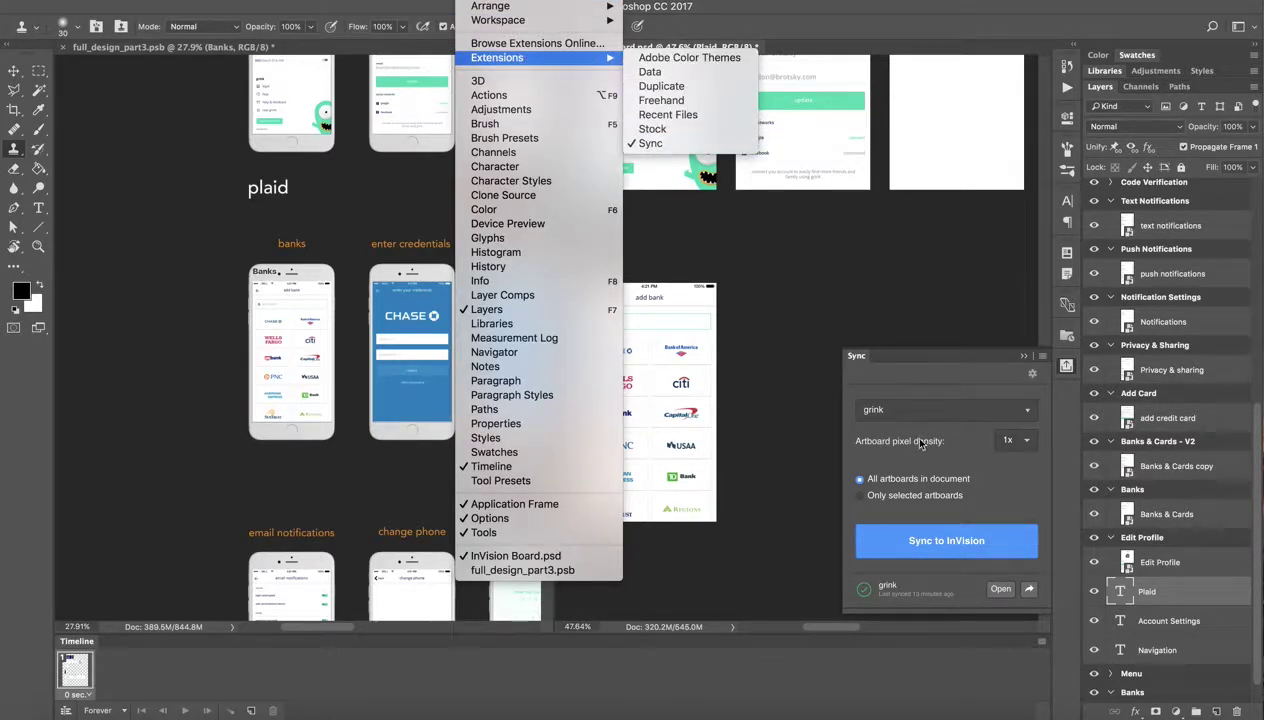
left_click(964, 474)
left_click(938, 541)
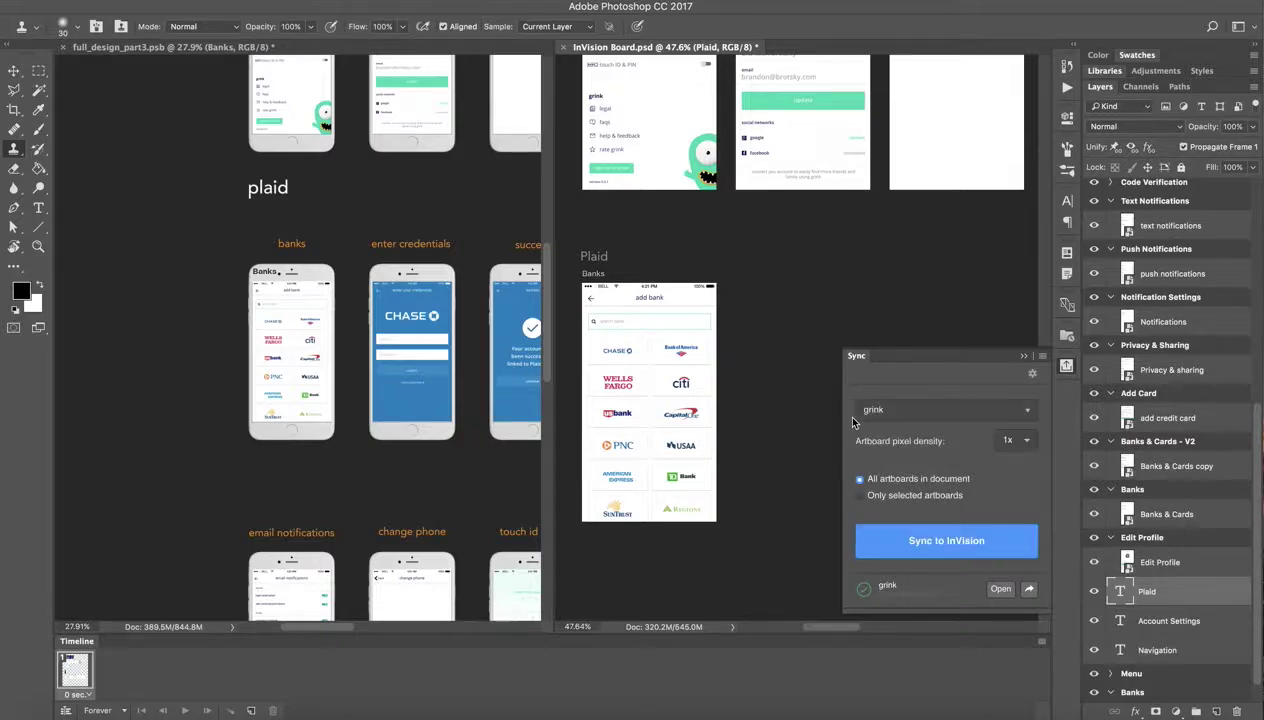
- Switch to the grink project in the browser and examine its synced screens section by section
key("ctrl+Right")
scroll(849, 480, "down", 2)
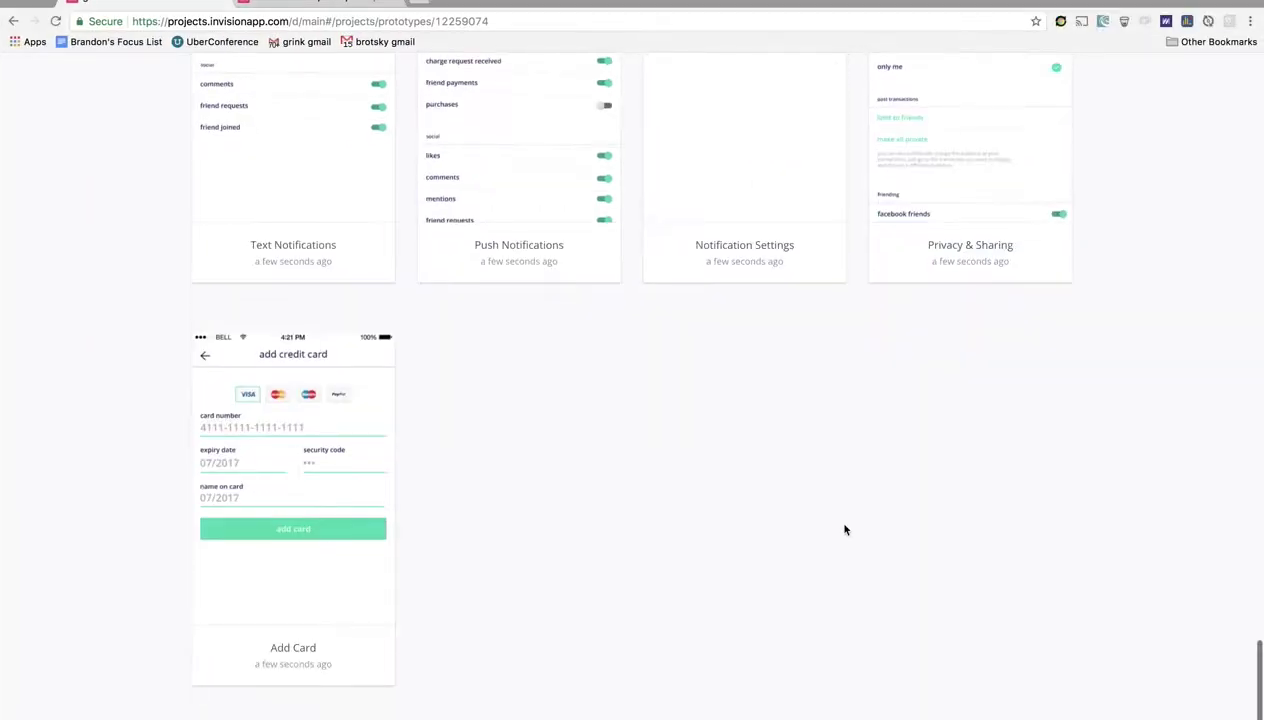
scroll(844, 530, "up", 15)
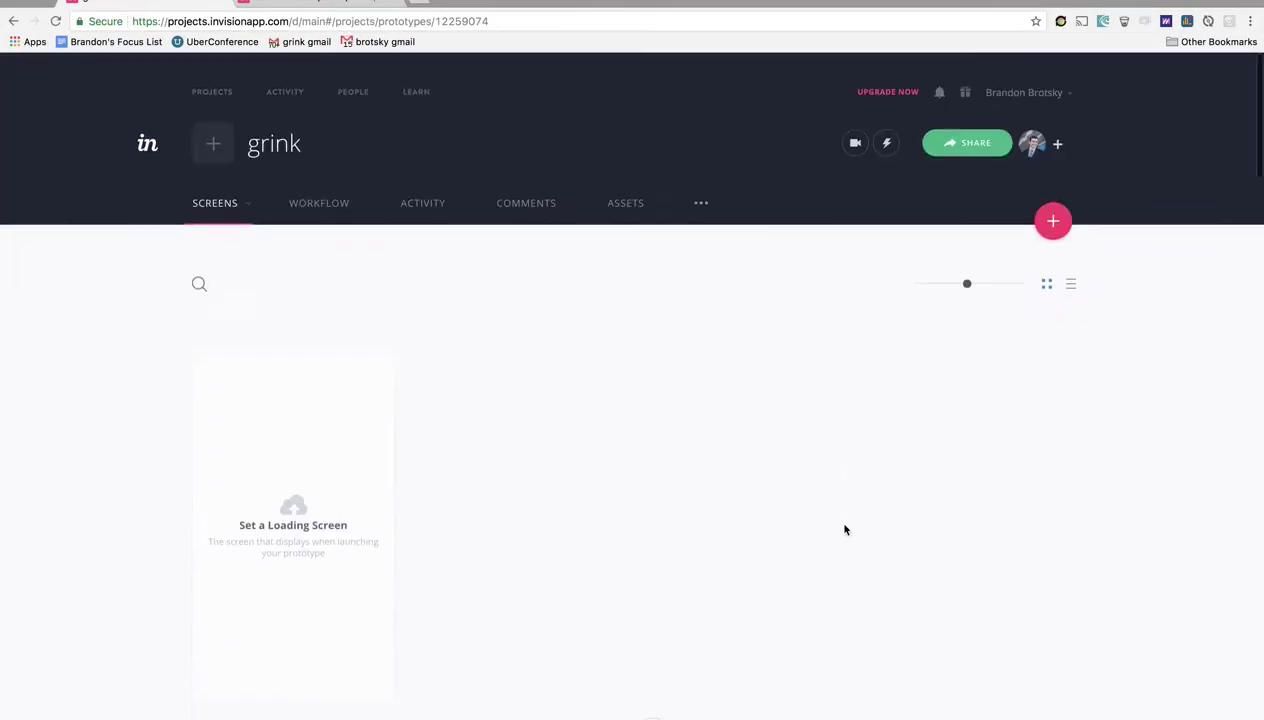
scroll(844, 530, "down", 15)
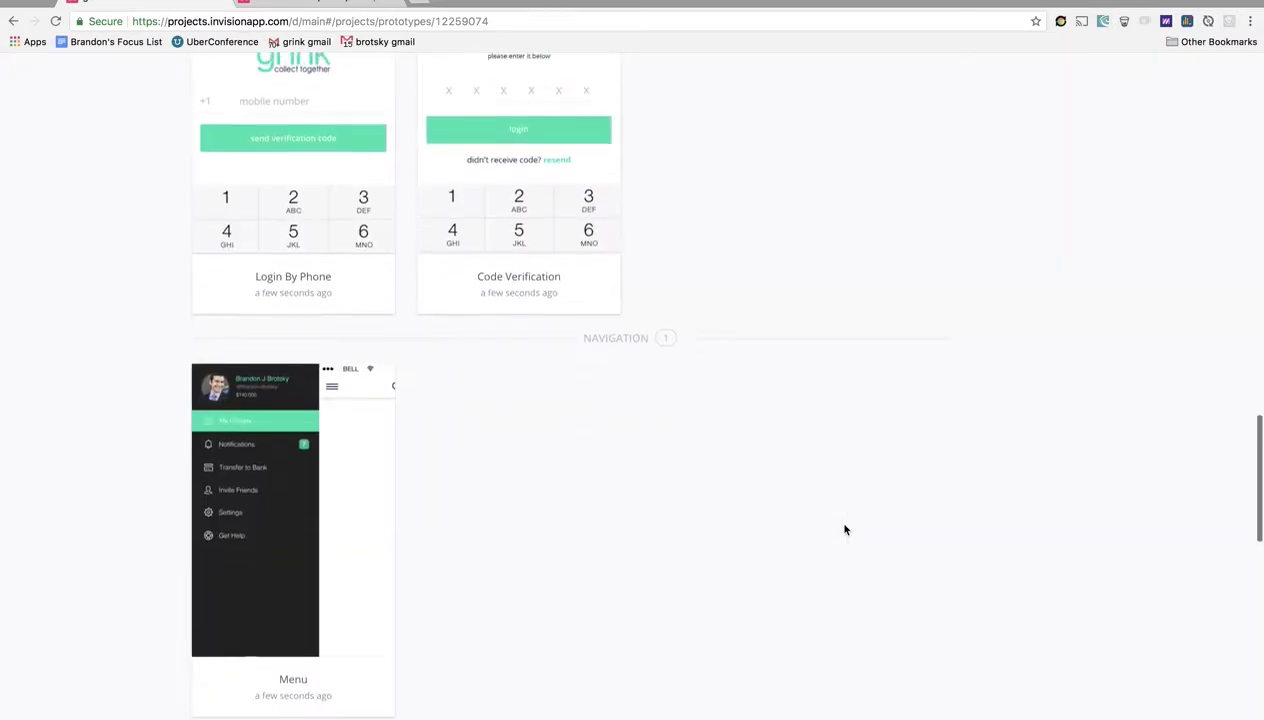
scroll(844, 530, "down", 6)
scroll(844, 530, "up", 7)
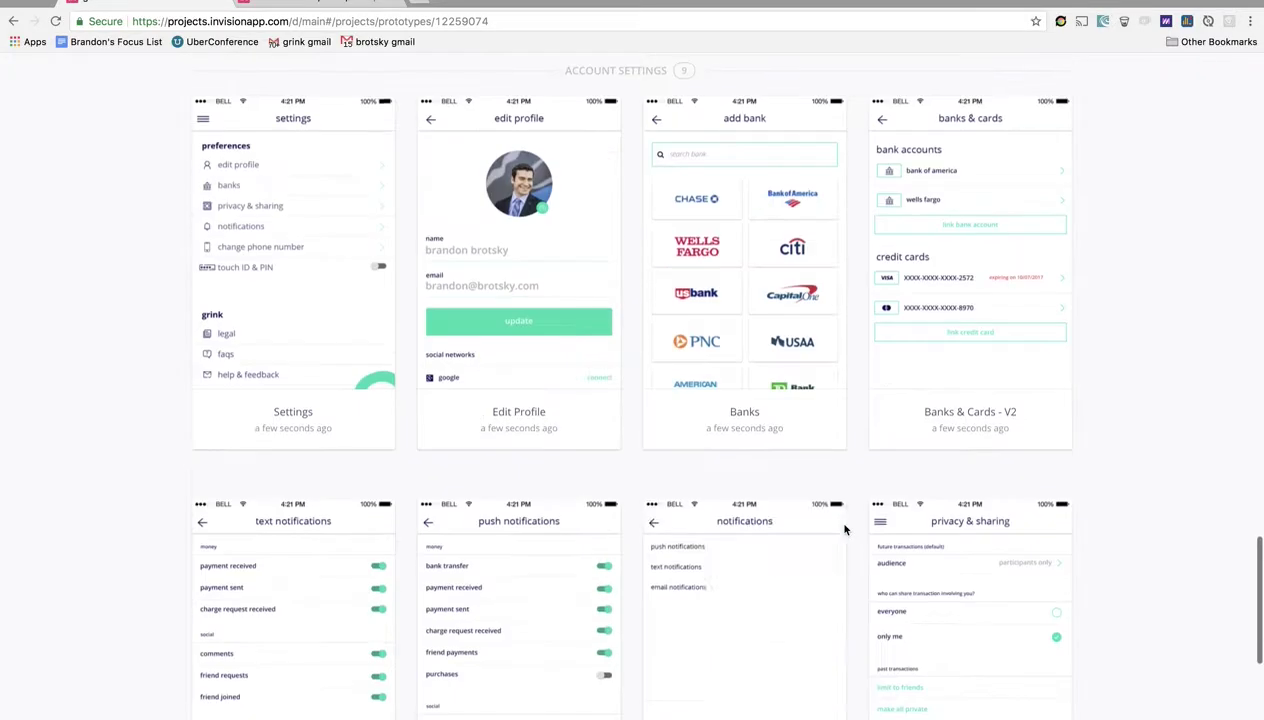
scroll(844, 530, "down", 1)
scroll(844, 530, "down", 5)
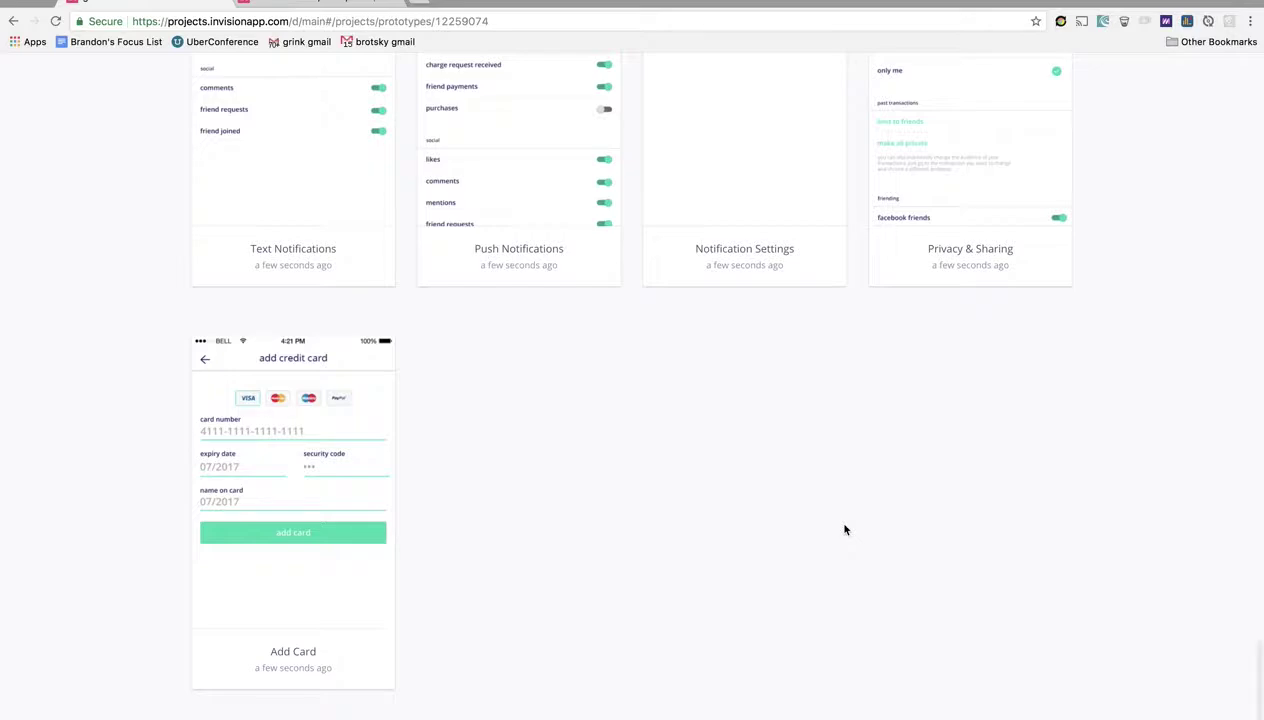
scroll(844, 530, "up", 20)
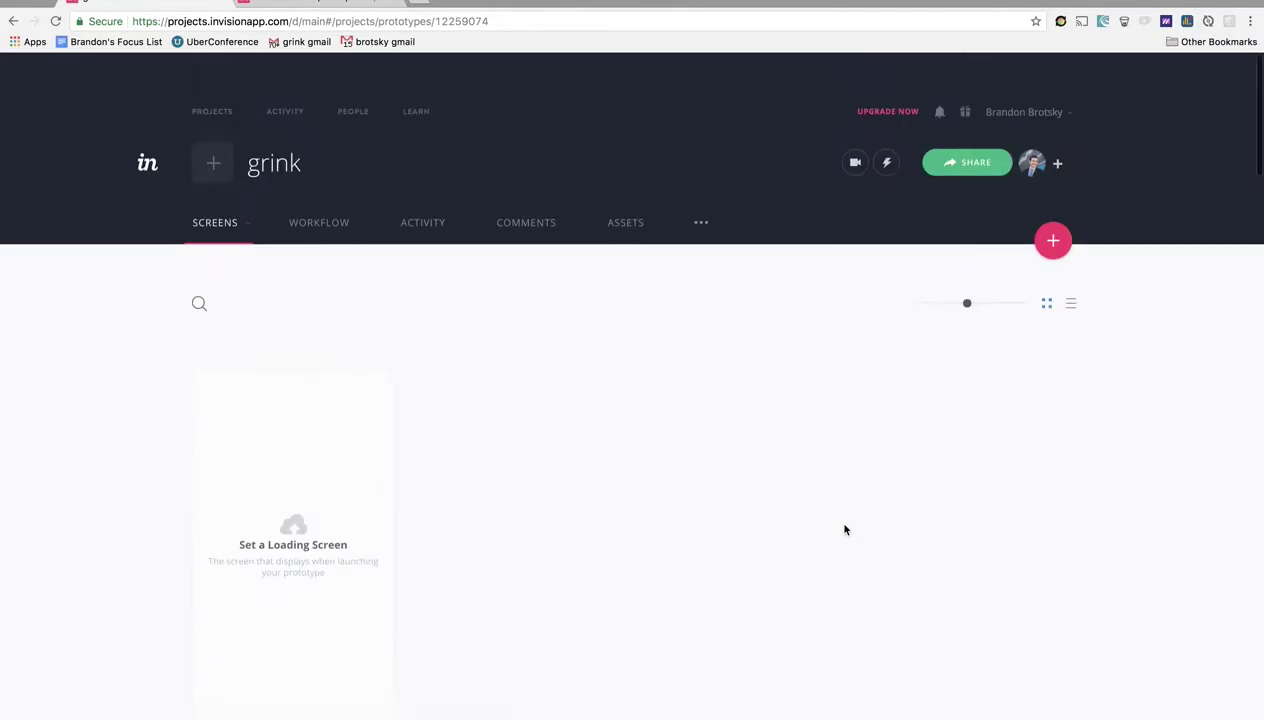
scroll(844, 530, "down", 10)
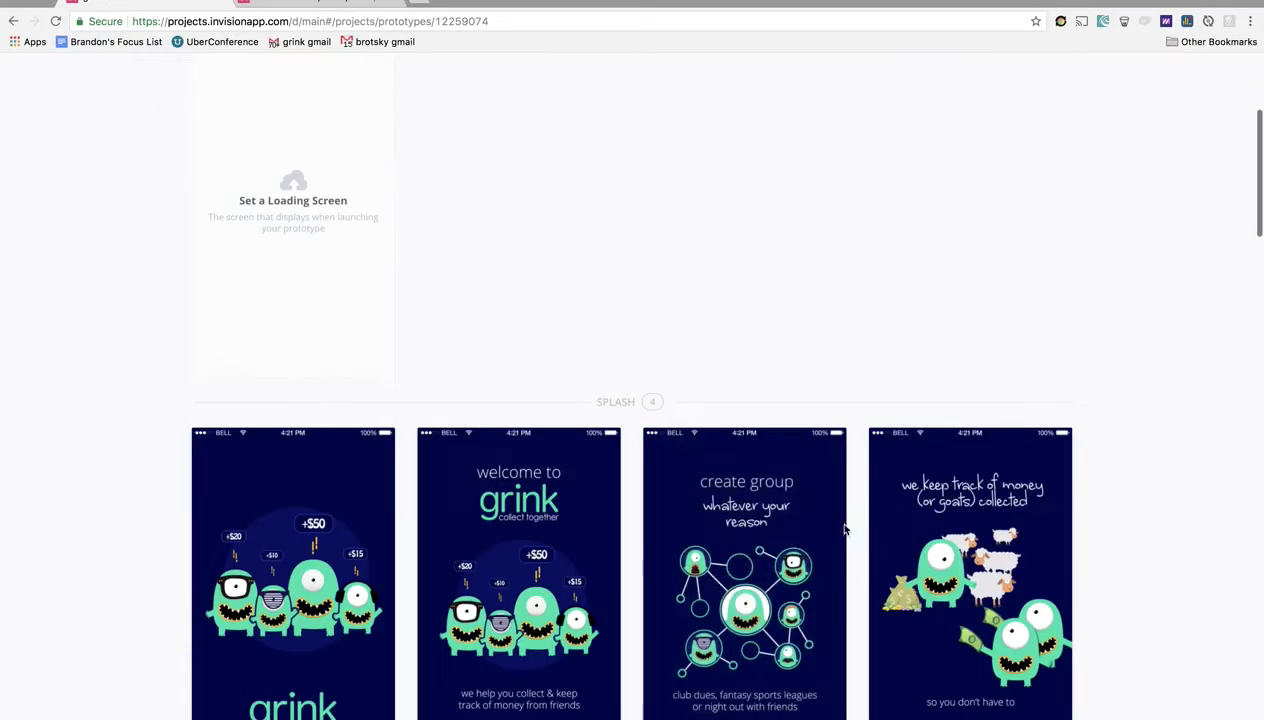
scroll(844, 530, "down", 15)
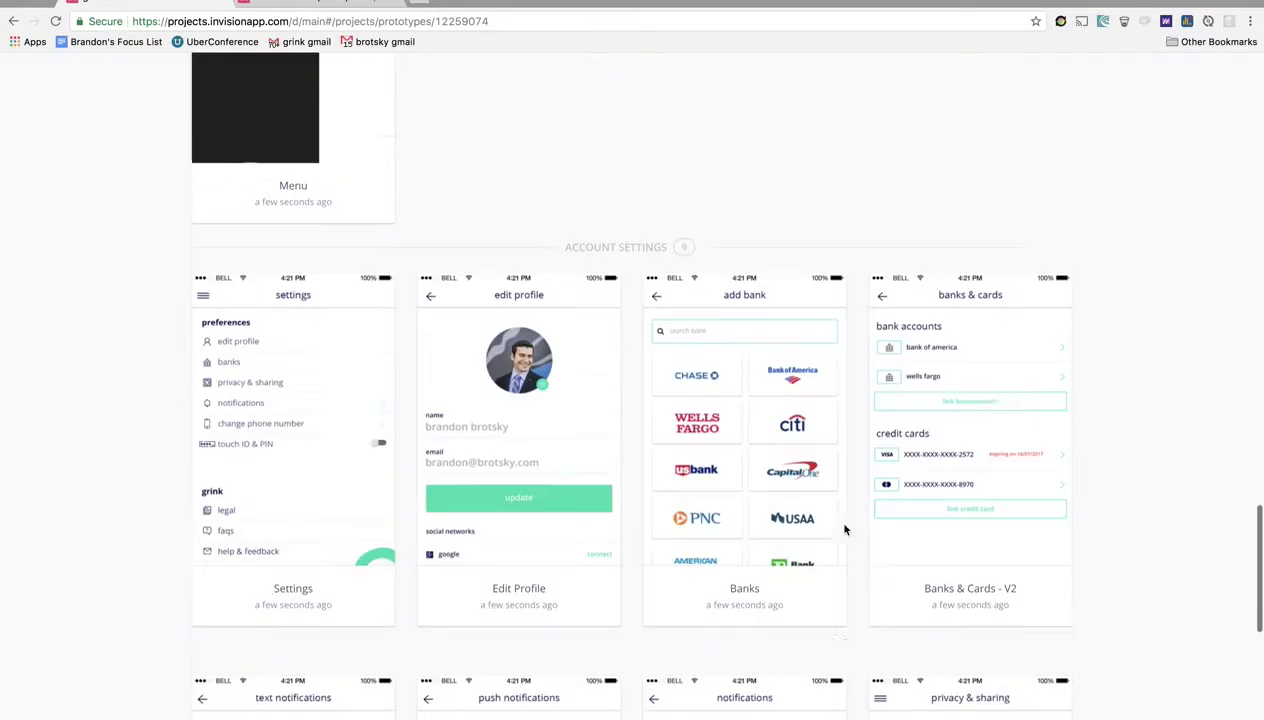
scroll(844, 530, "up", 20)
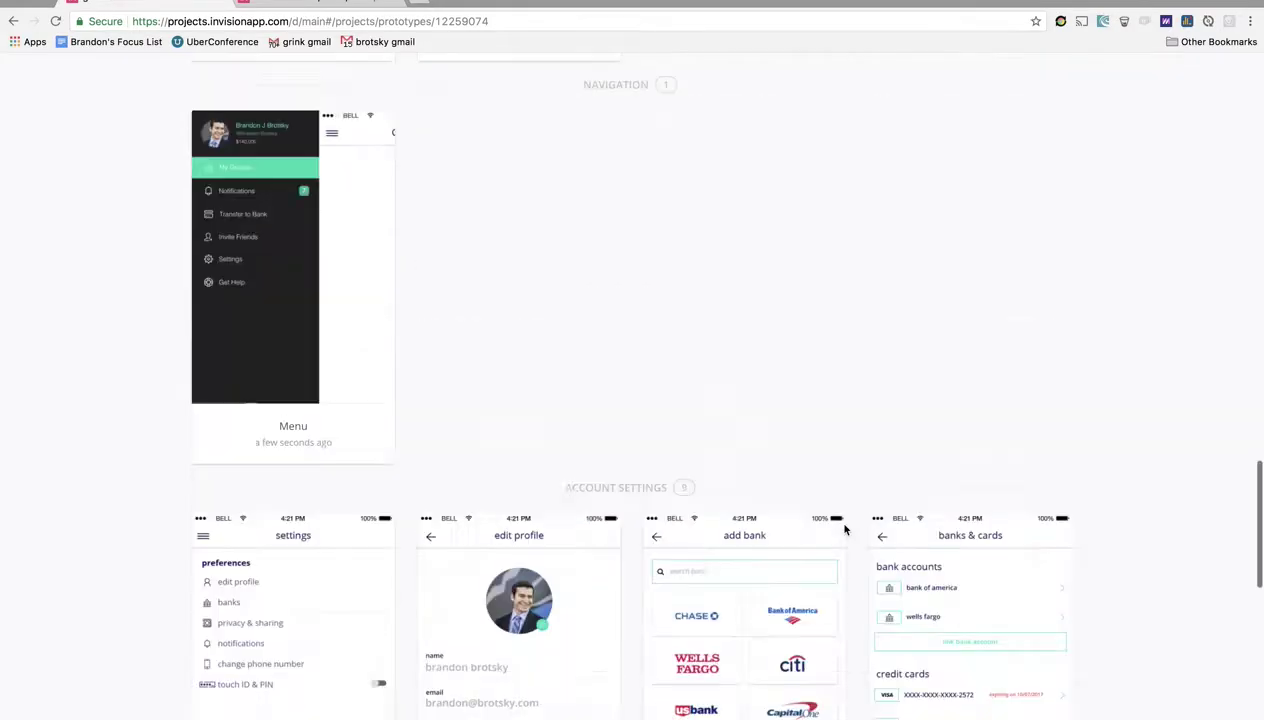
scroll(844, 530, "down", 15)
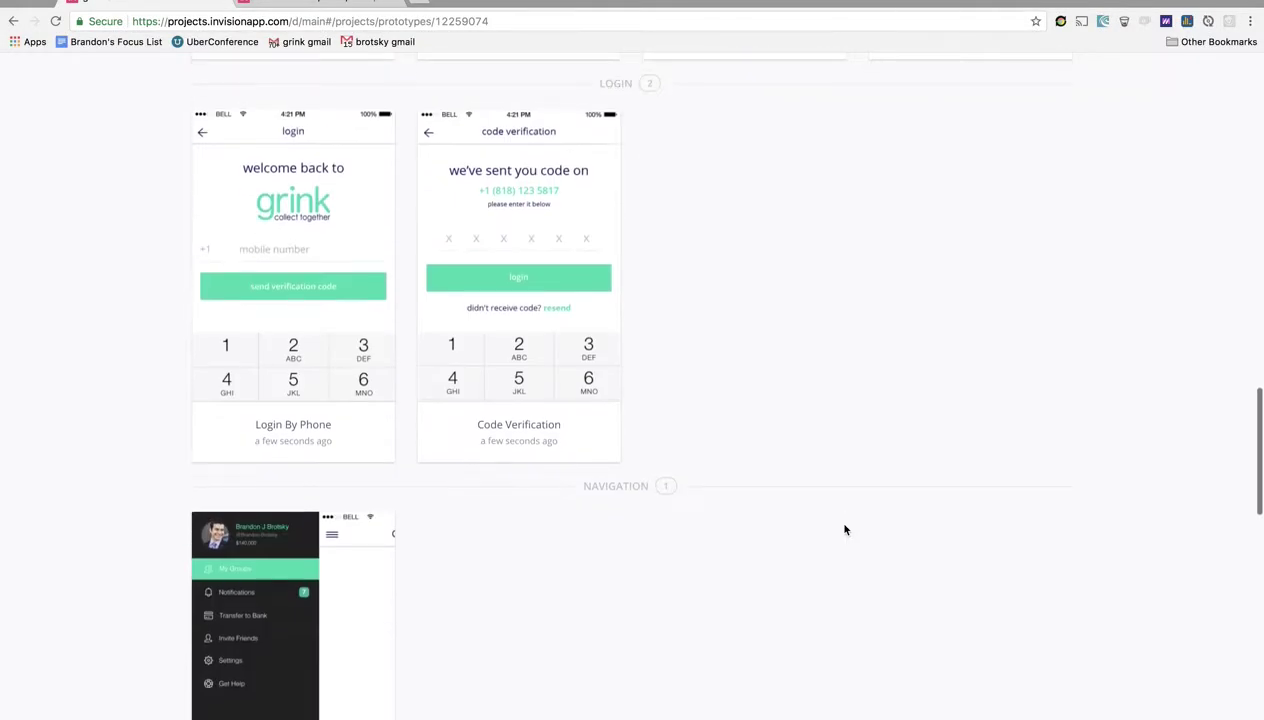
scroll(844, 530, "down", 7)
scroll(841, 528, "up", 4)
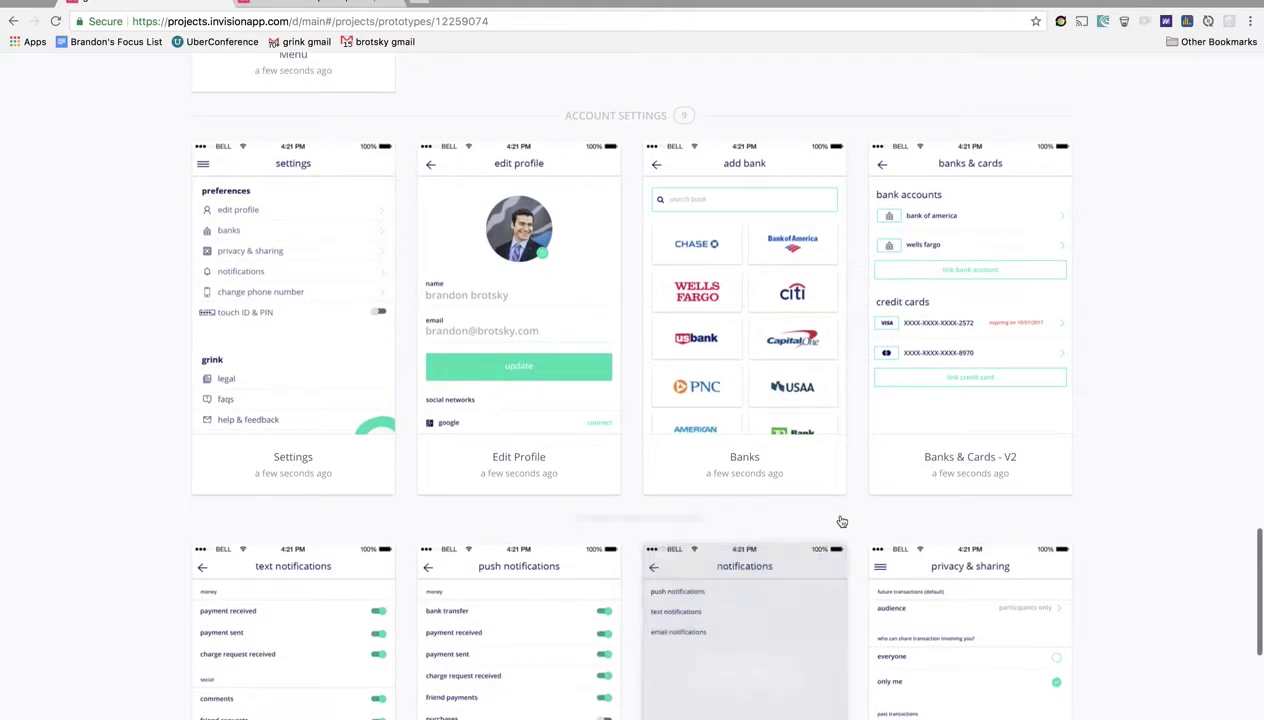
- Move the Banks screen further down the Account Settings section, between Notification Settings and Privacy & Sharing
mouse_move(785, 298)
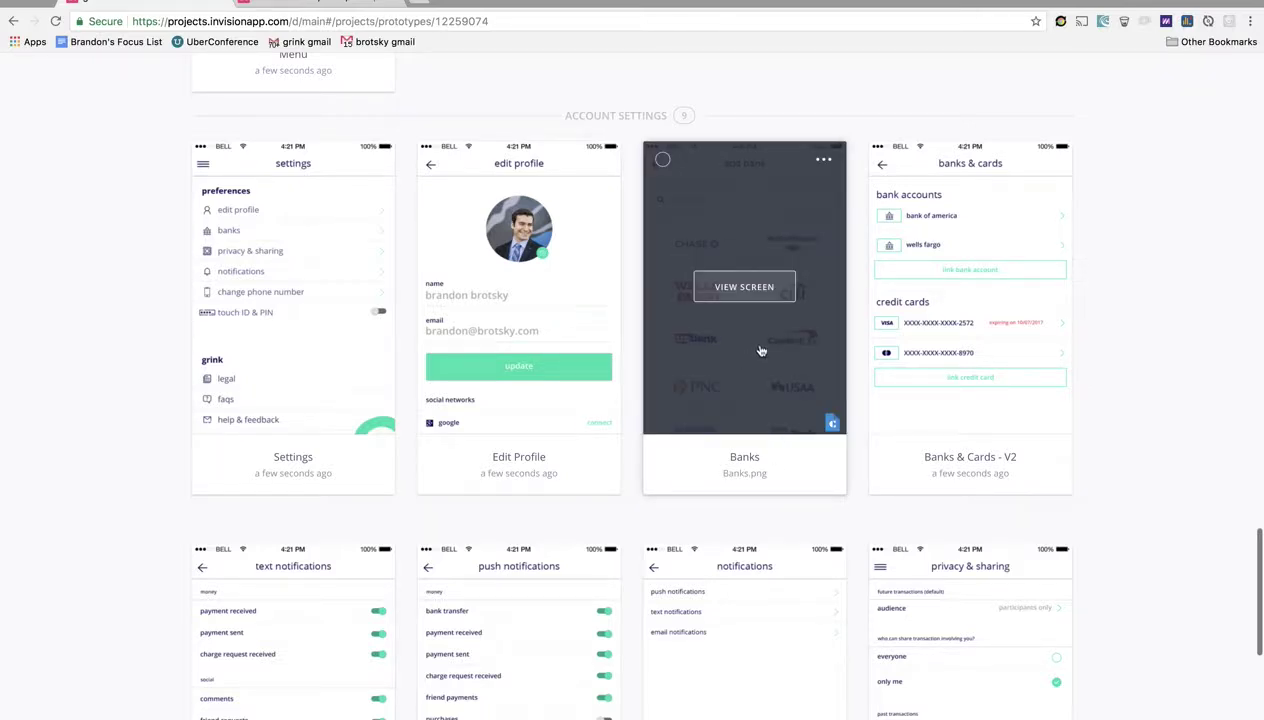
left_click_drag(754, 352, 630, 580)
scroll(712, 492, "down", 6)
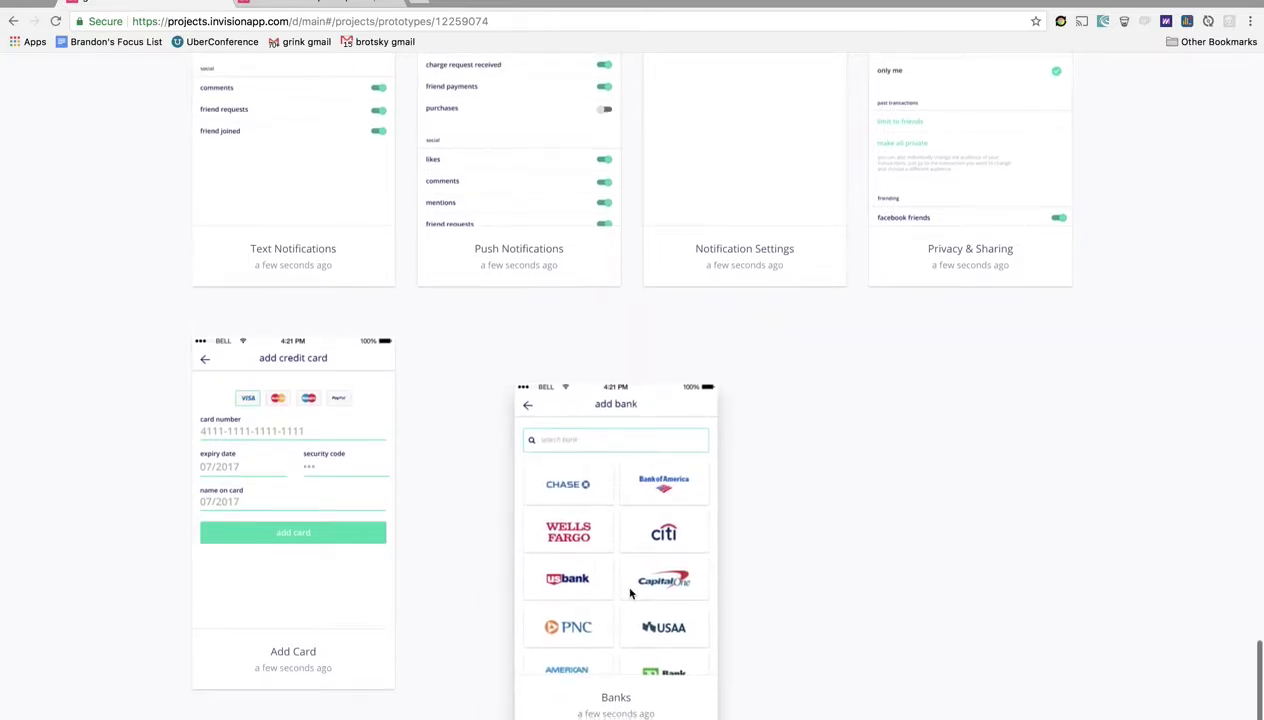
scroll(668, 474, "up", 8)
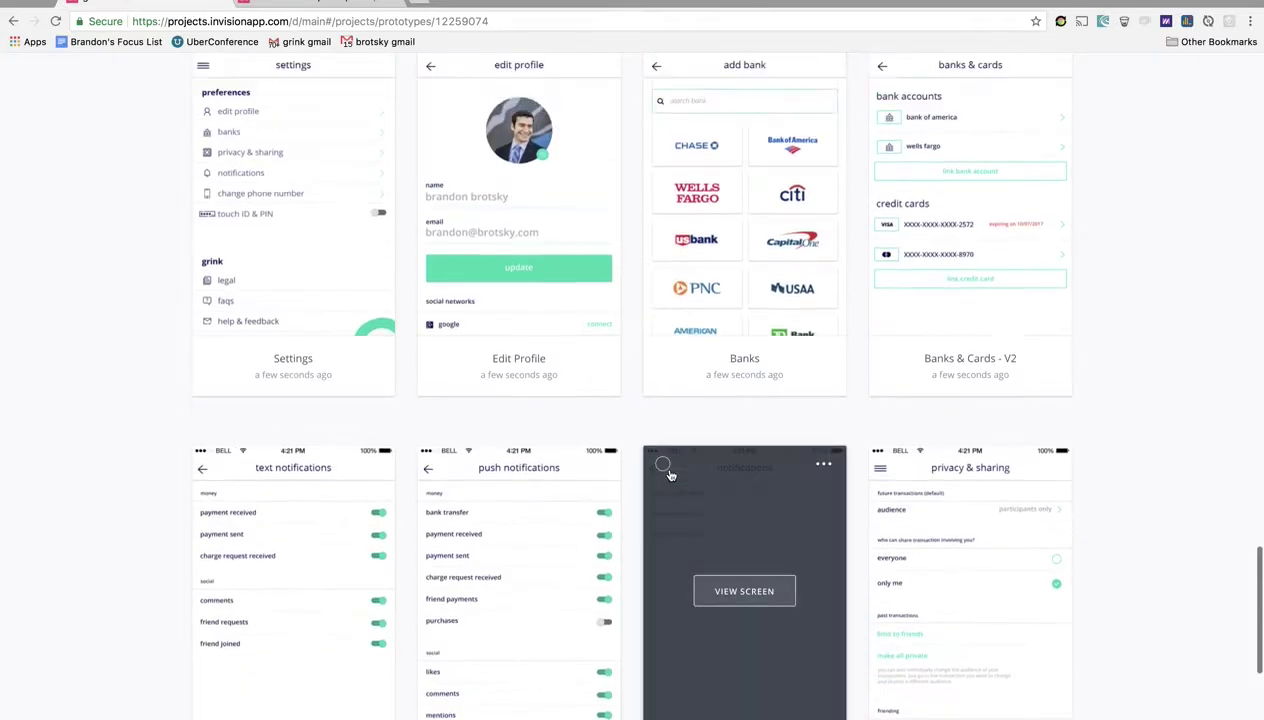
left_click_drag(729, 501, 598, 544)
scroll(660, 542, "down", 8)
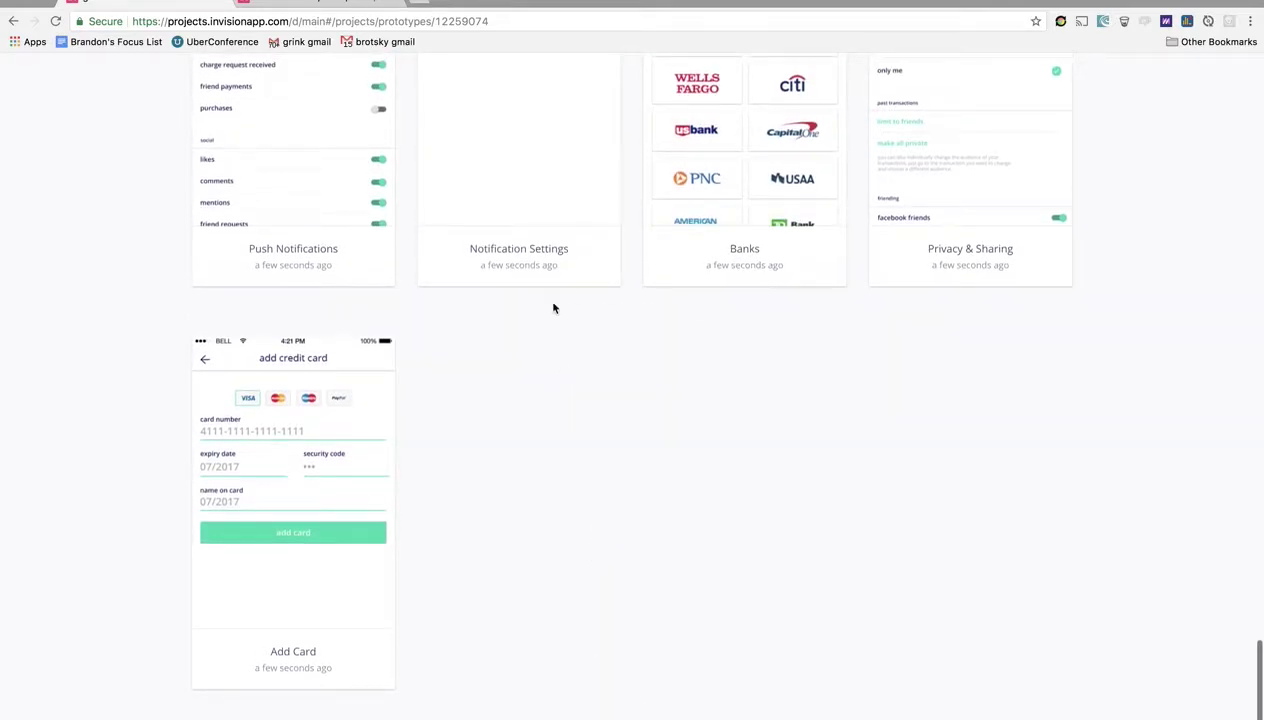
- Add a section divider named Plaid above the Add Card screen
left_click(591, 311)
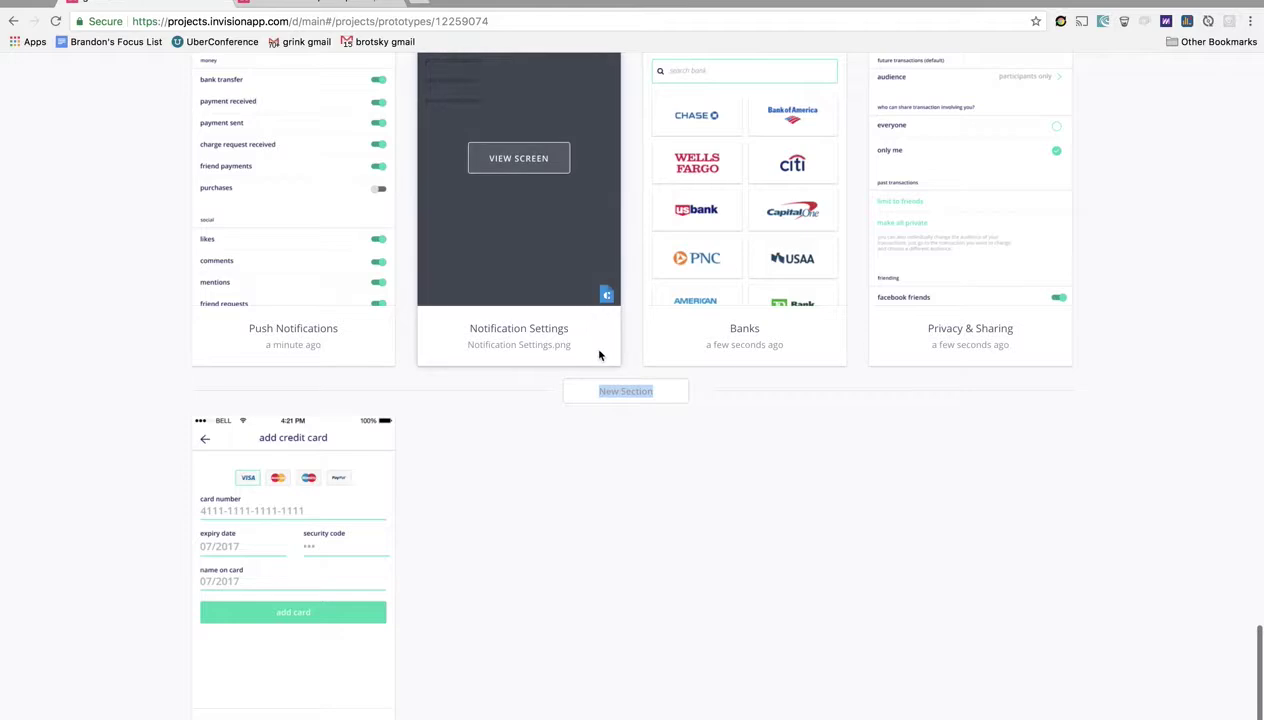
type("Plaid")
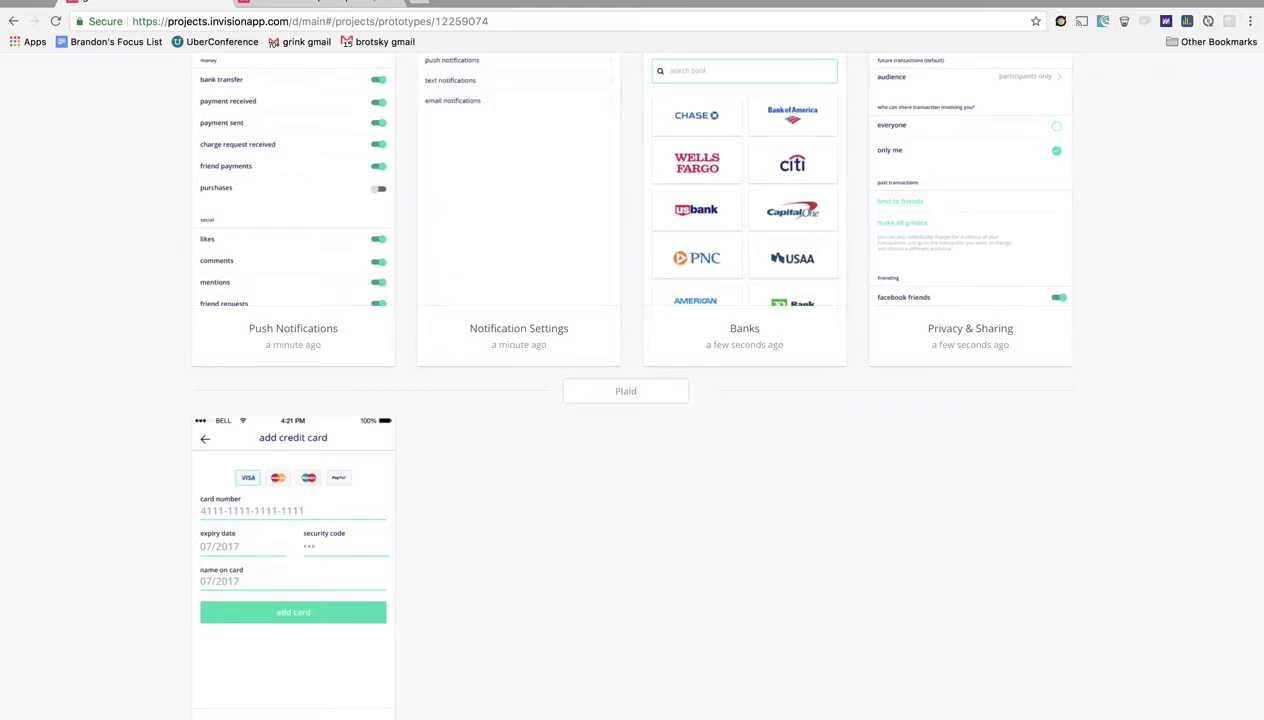
key("Return")
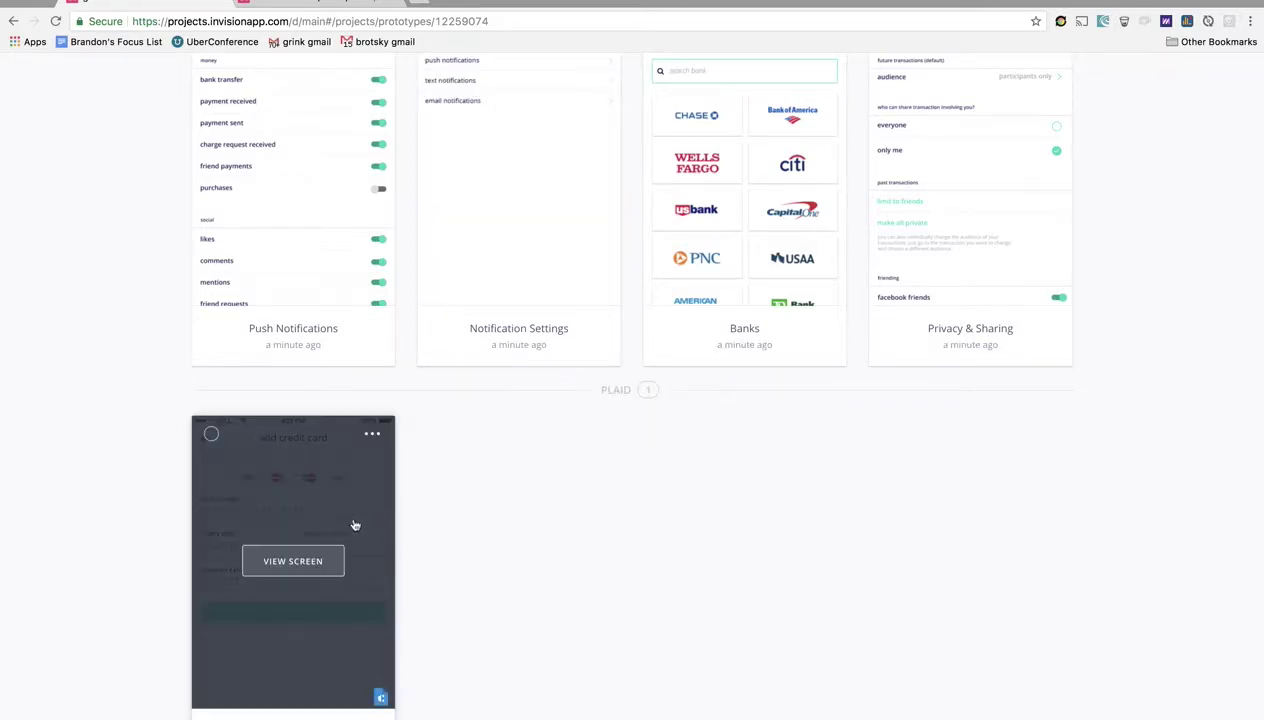
- Move the Add Card screen up into the Account Settings section and the Banks screen down into the Plaid section
left_click_drag(360, 512, 1069, 217)
scroll(1047, 254, "up", 1)
scroll(1047, 254, "up", 1)
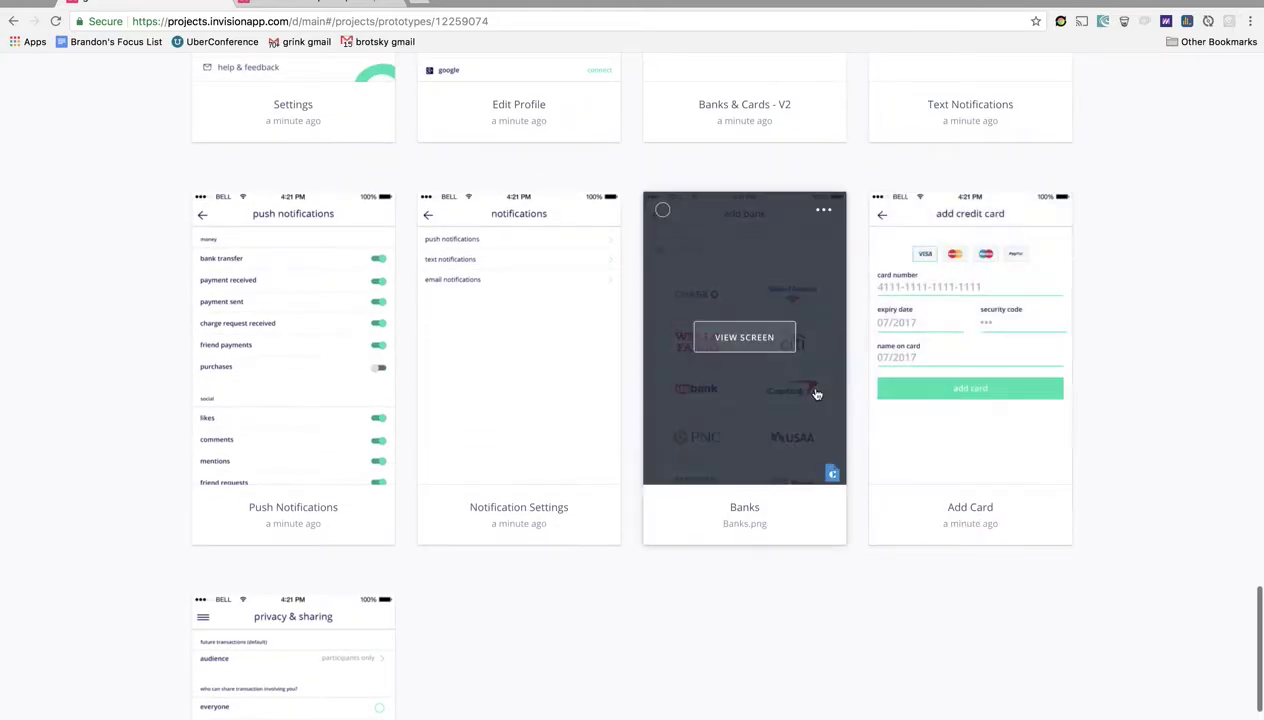
scroll(782, 505, "down", 1)
left_click_drag(801, 440, 697, 562)
scroll(786, 490, "down", 2)
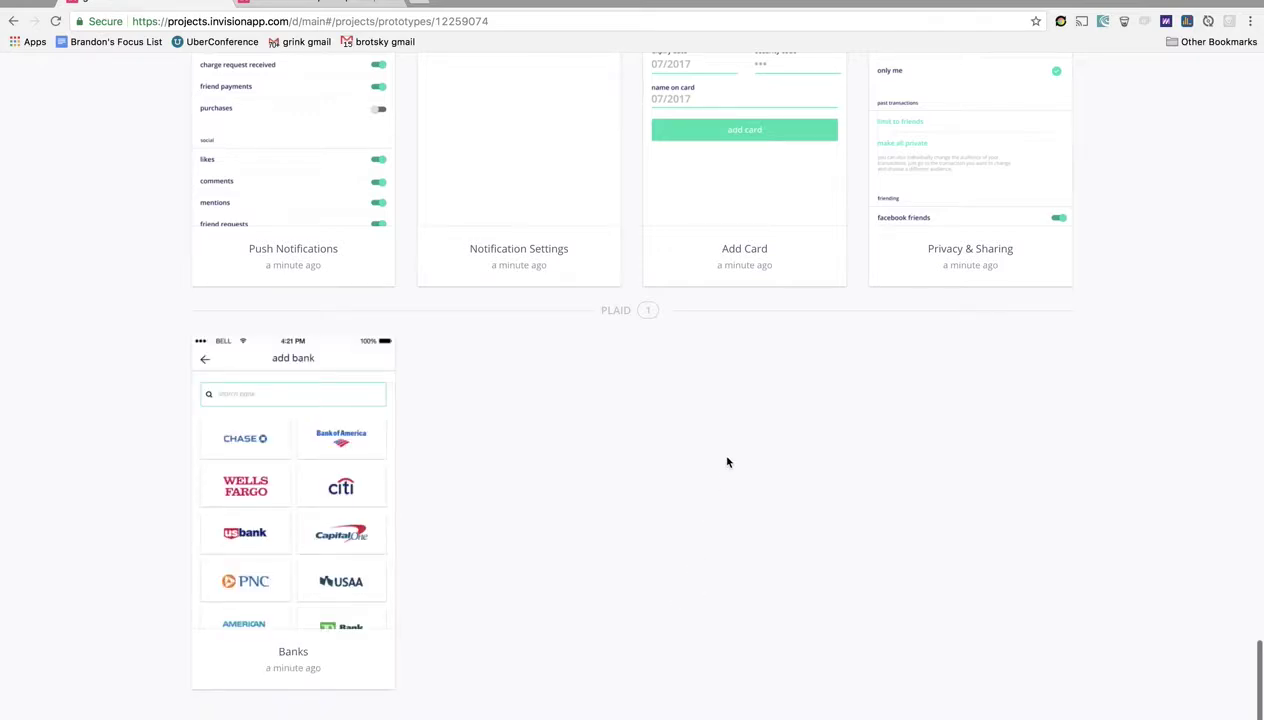
- Switch to the shared prototype preview and open the add bank screen from its Plaid section
left_click(327, 5)
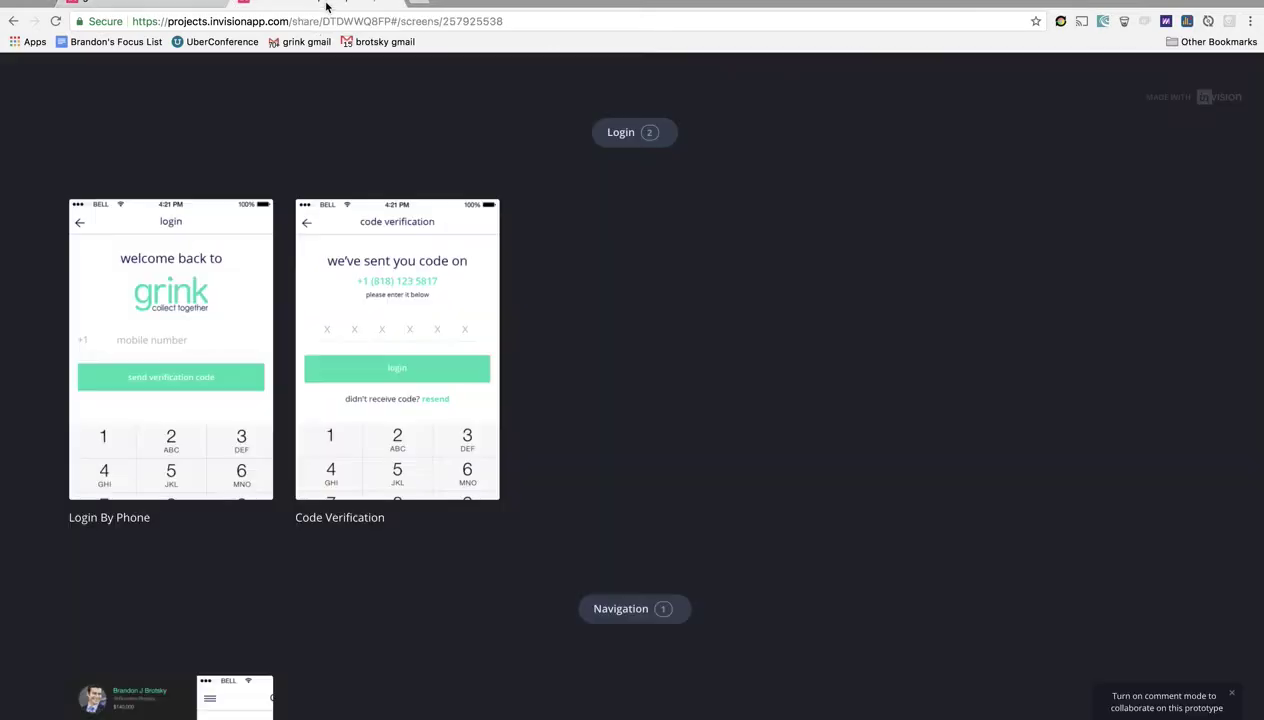
scroll(536, 268, "down", 10)
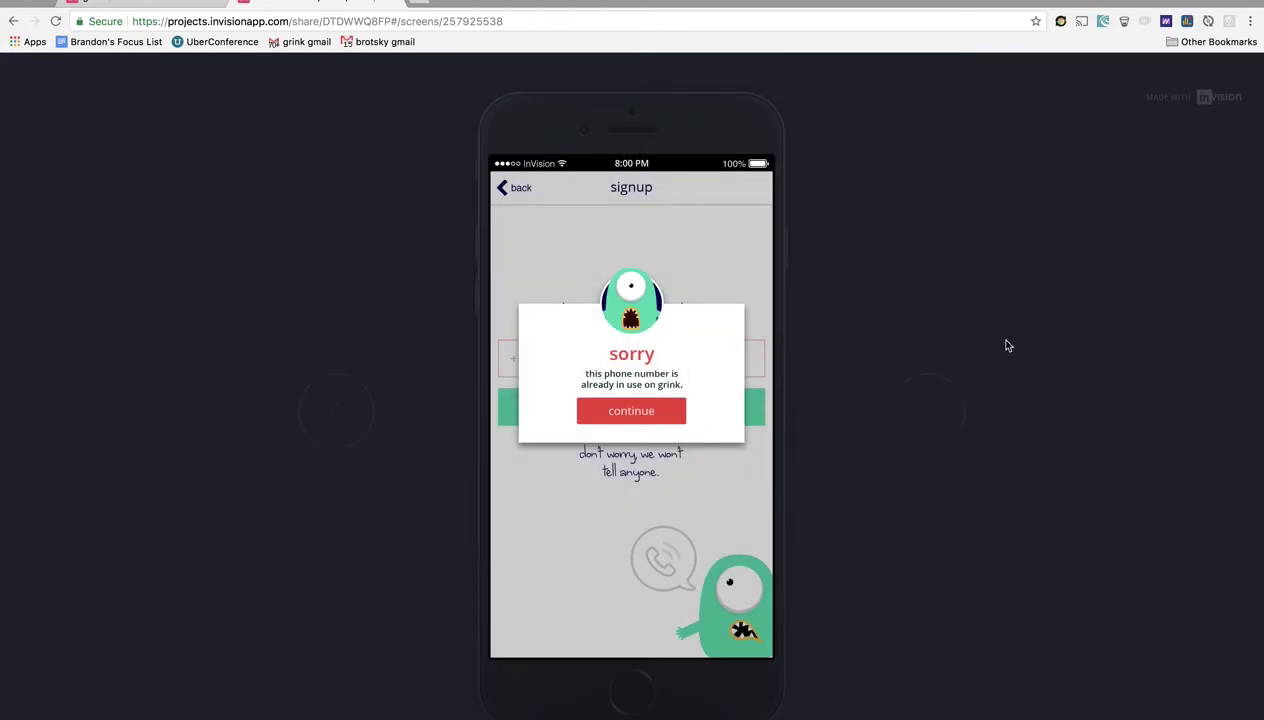
key("Escape")
scroll(920, 508, "down", 15)
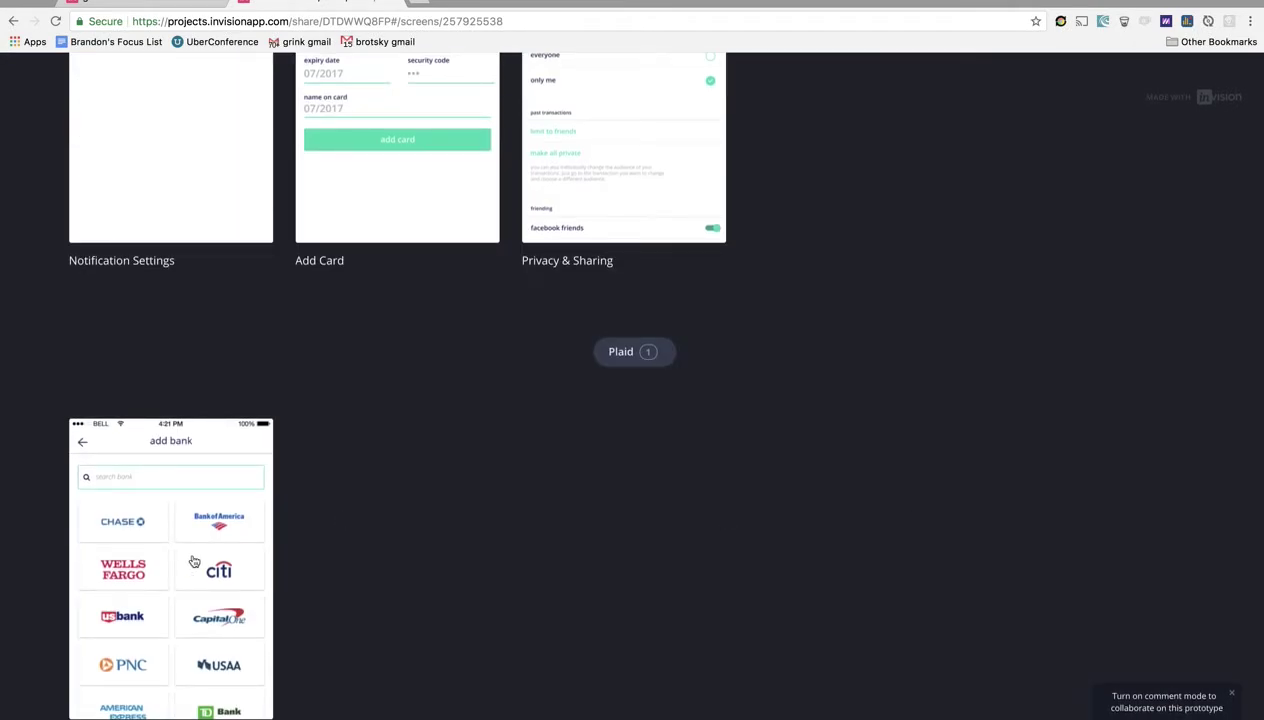
left_click(194, 562)
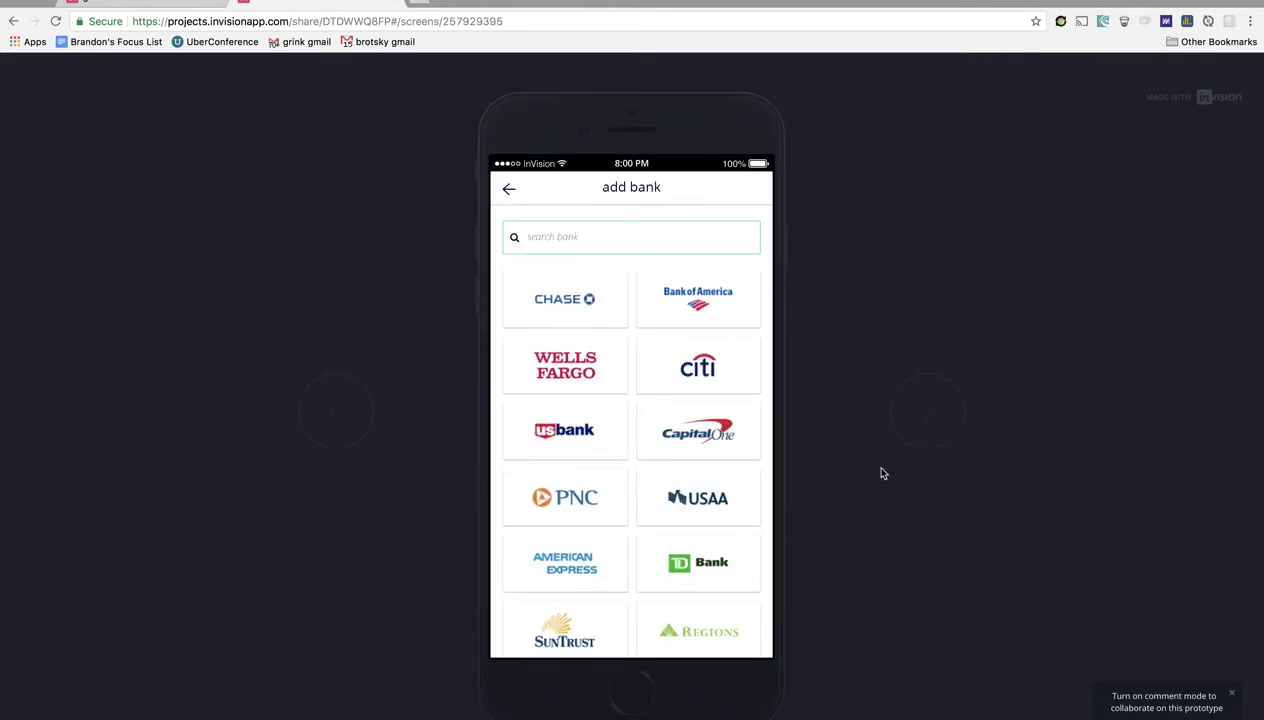
- Show the grink project page again and switch back to Photoshop
left_click(176, 3)
key("ctrl+Left")
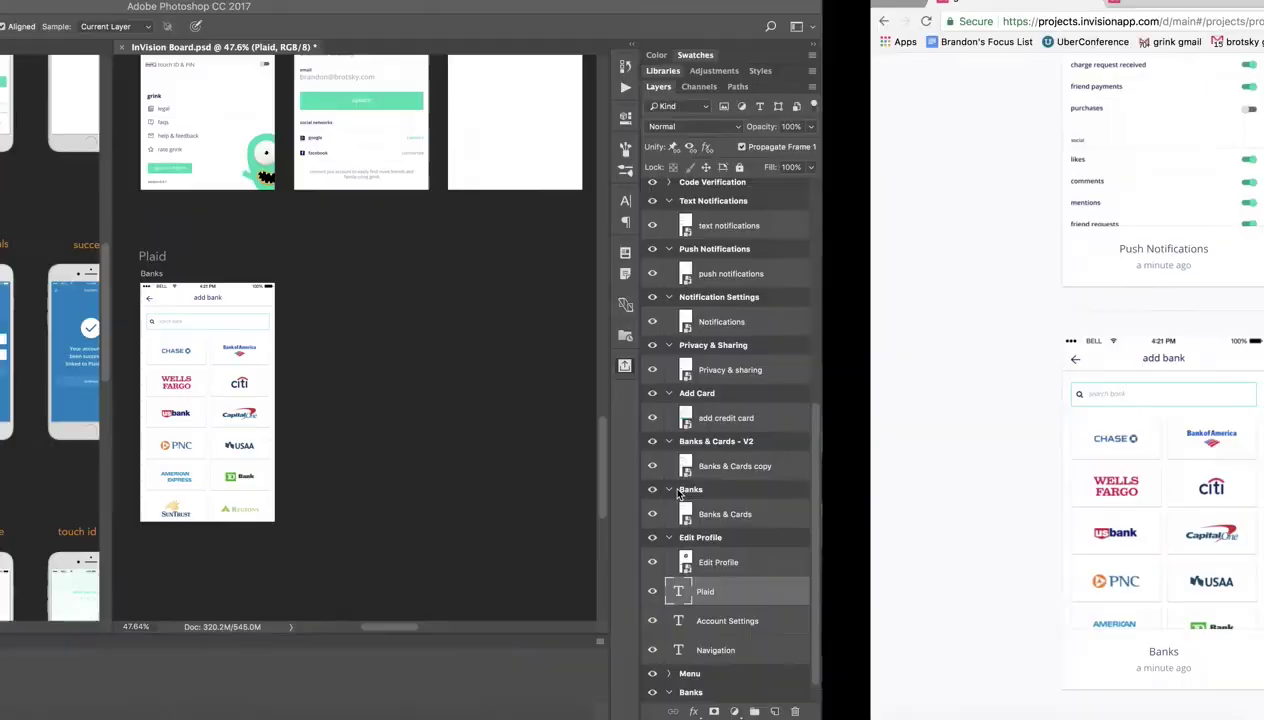